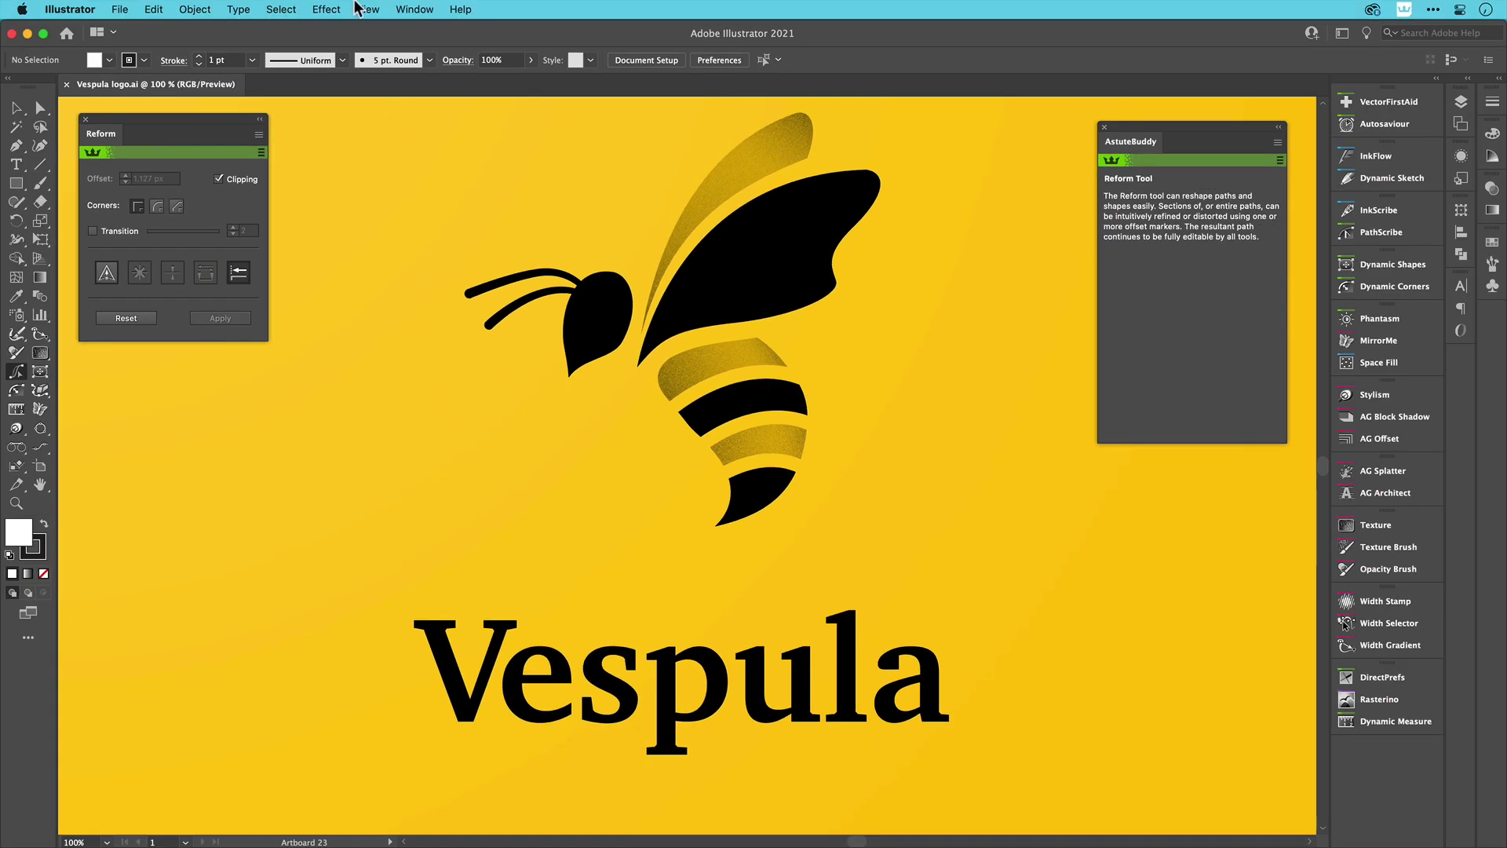
In the saved Ve view, extend the flat base of the V to a sharp point using a constant Reform offset of about 26.8 px.
left_click(359, 8)
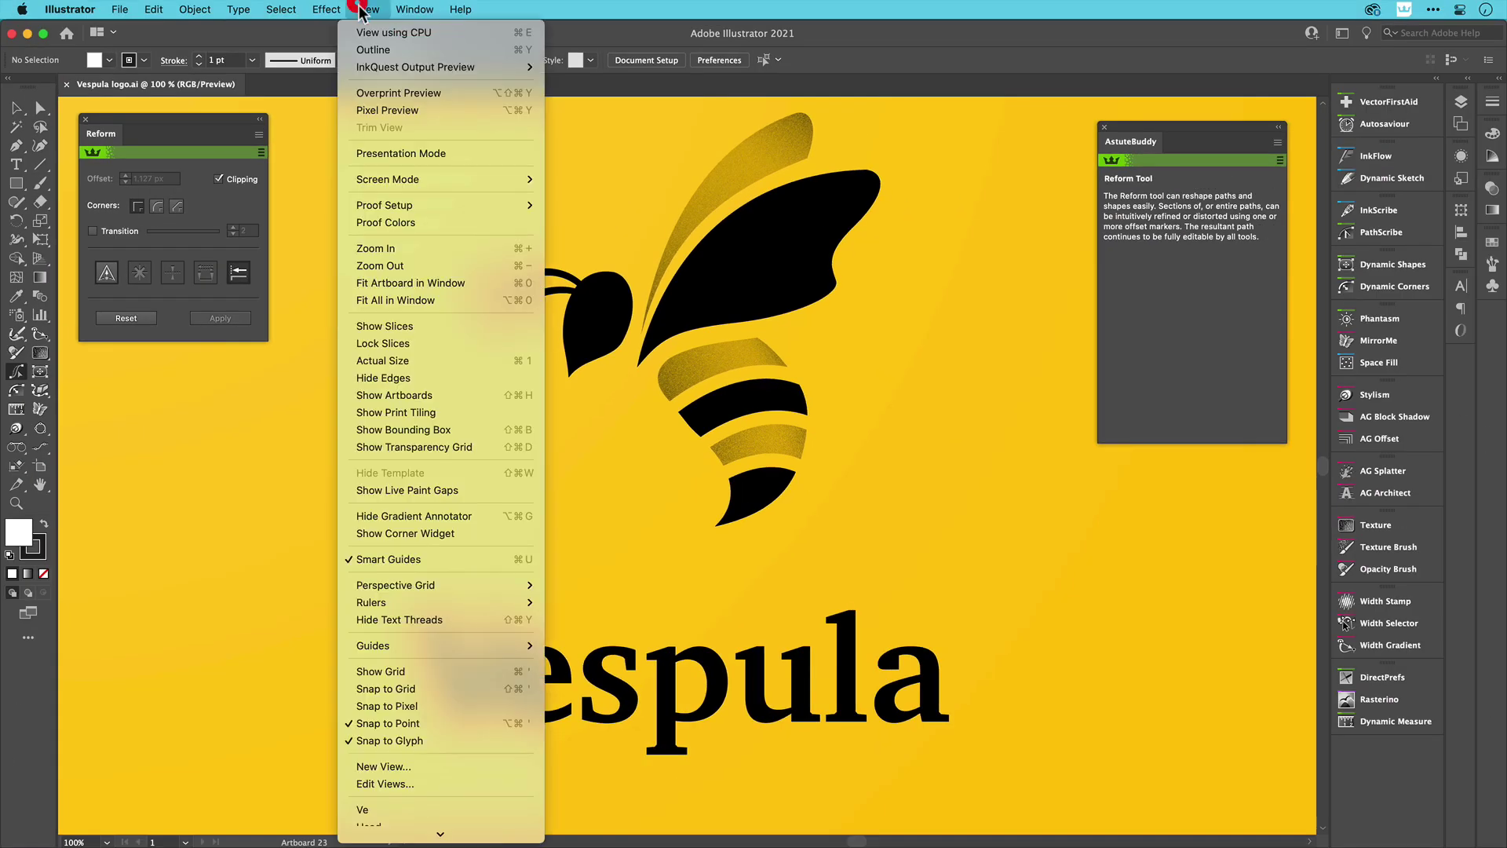
left_click(432, 806)
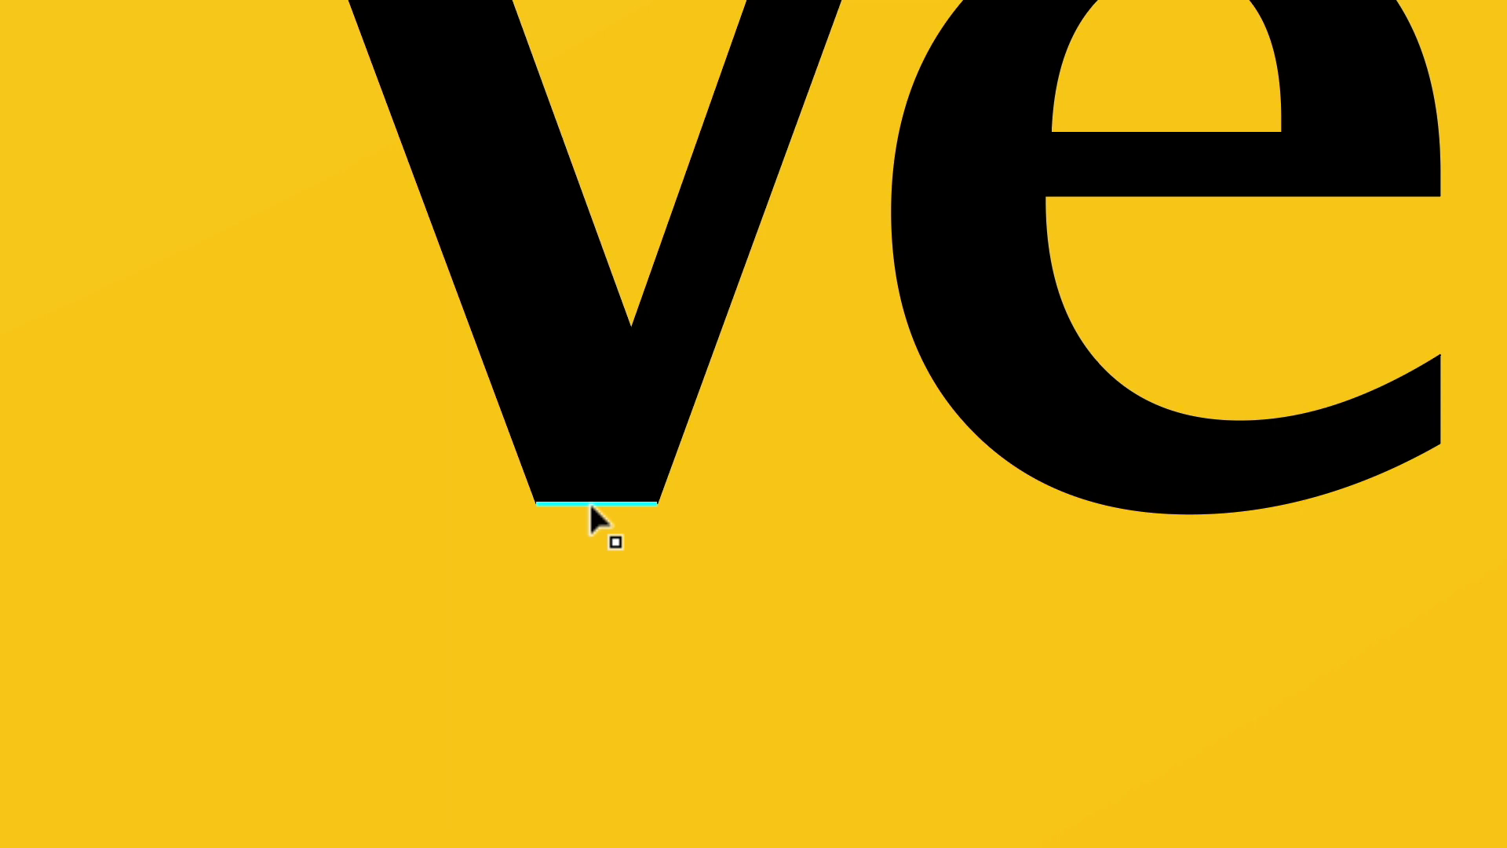
key("shift+alt")
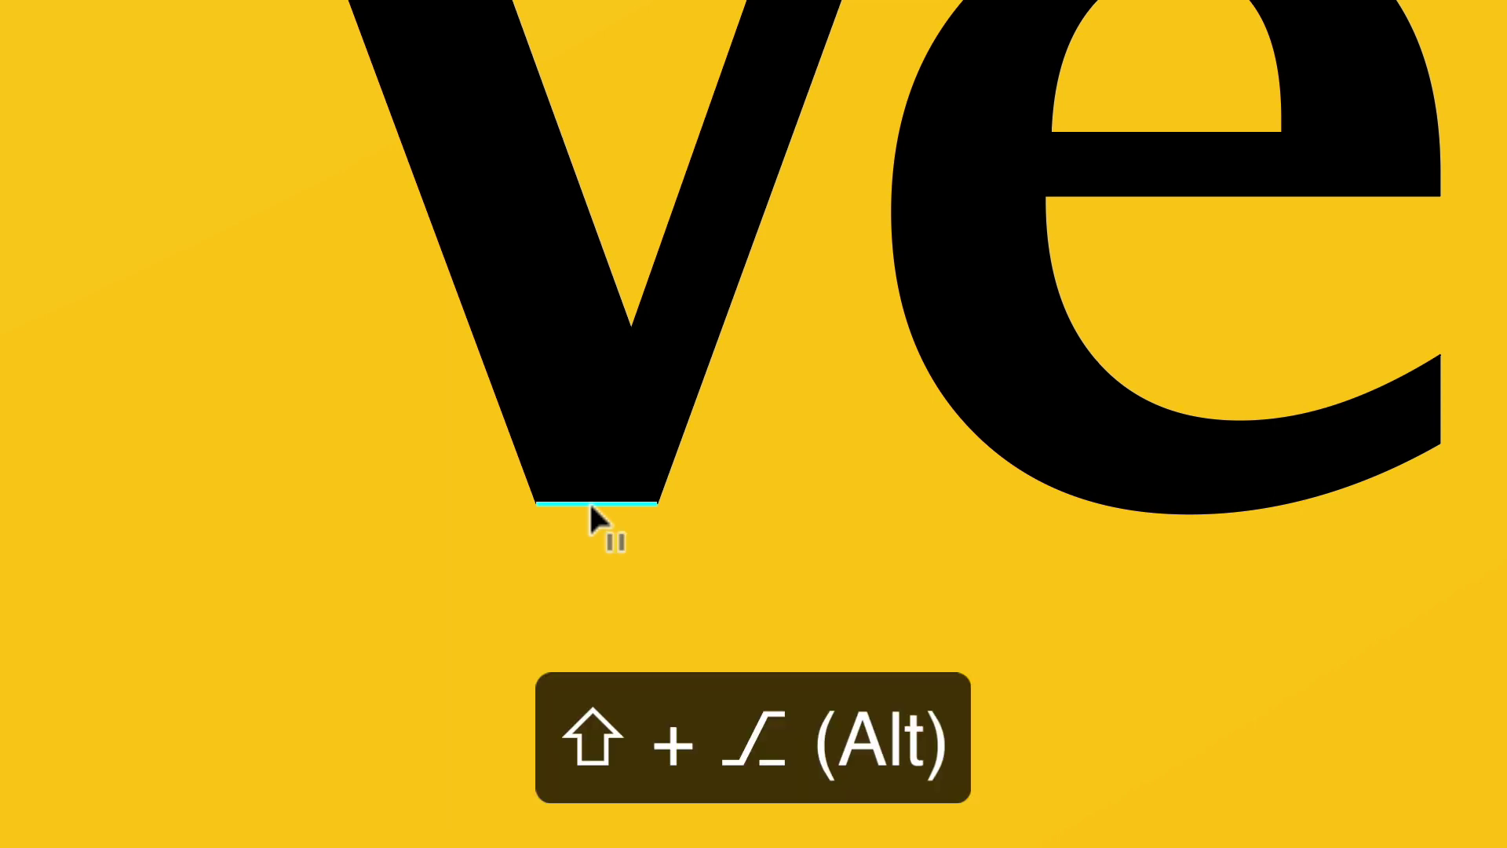
left_click_drag(590, 505, 590, 562)
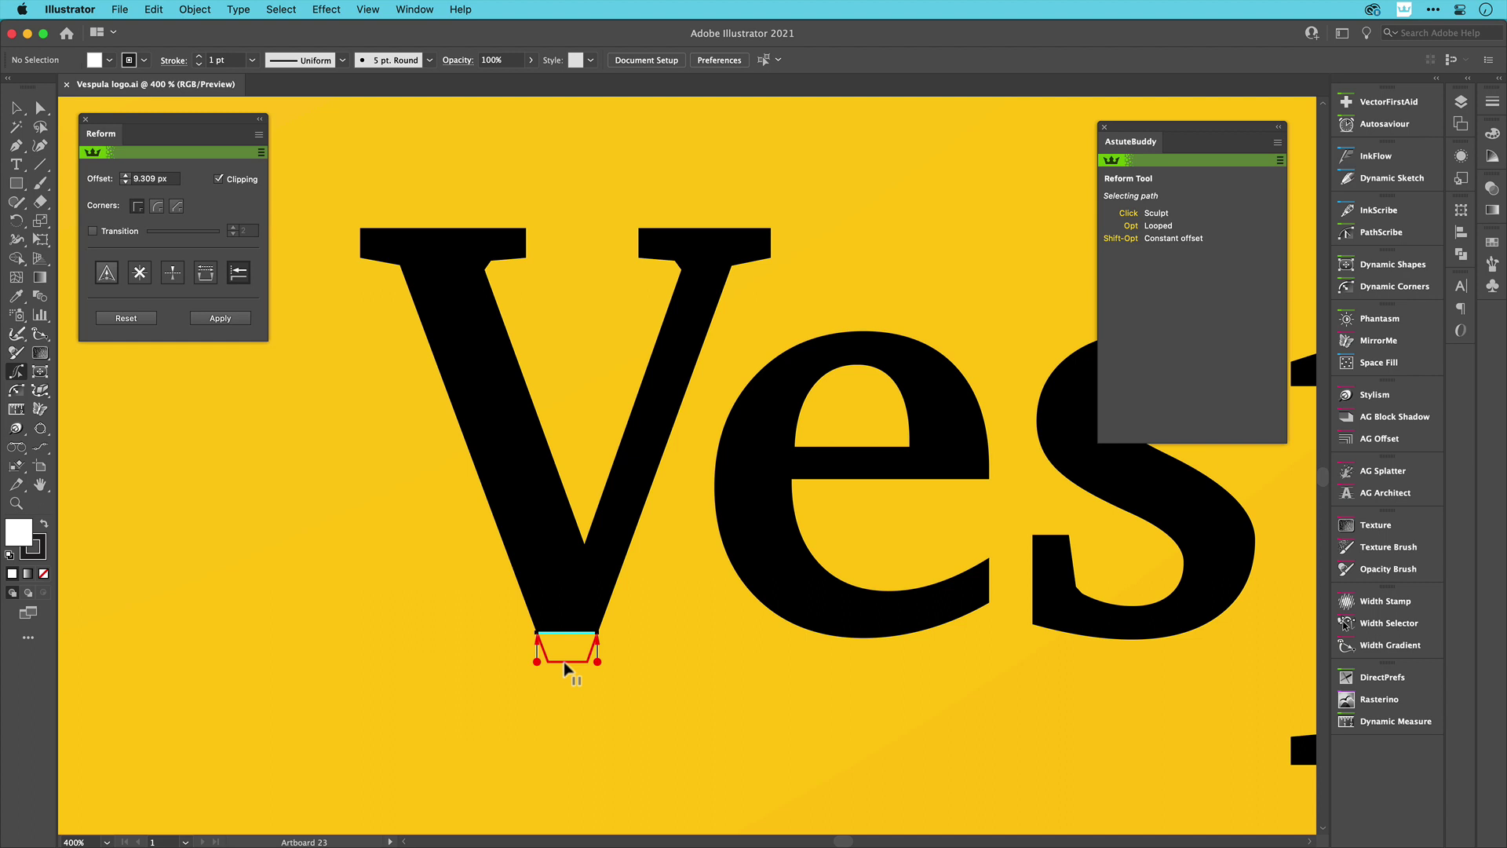
left_click_drag(565, 669, 563, 699)
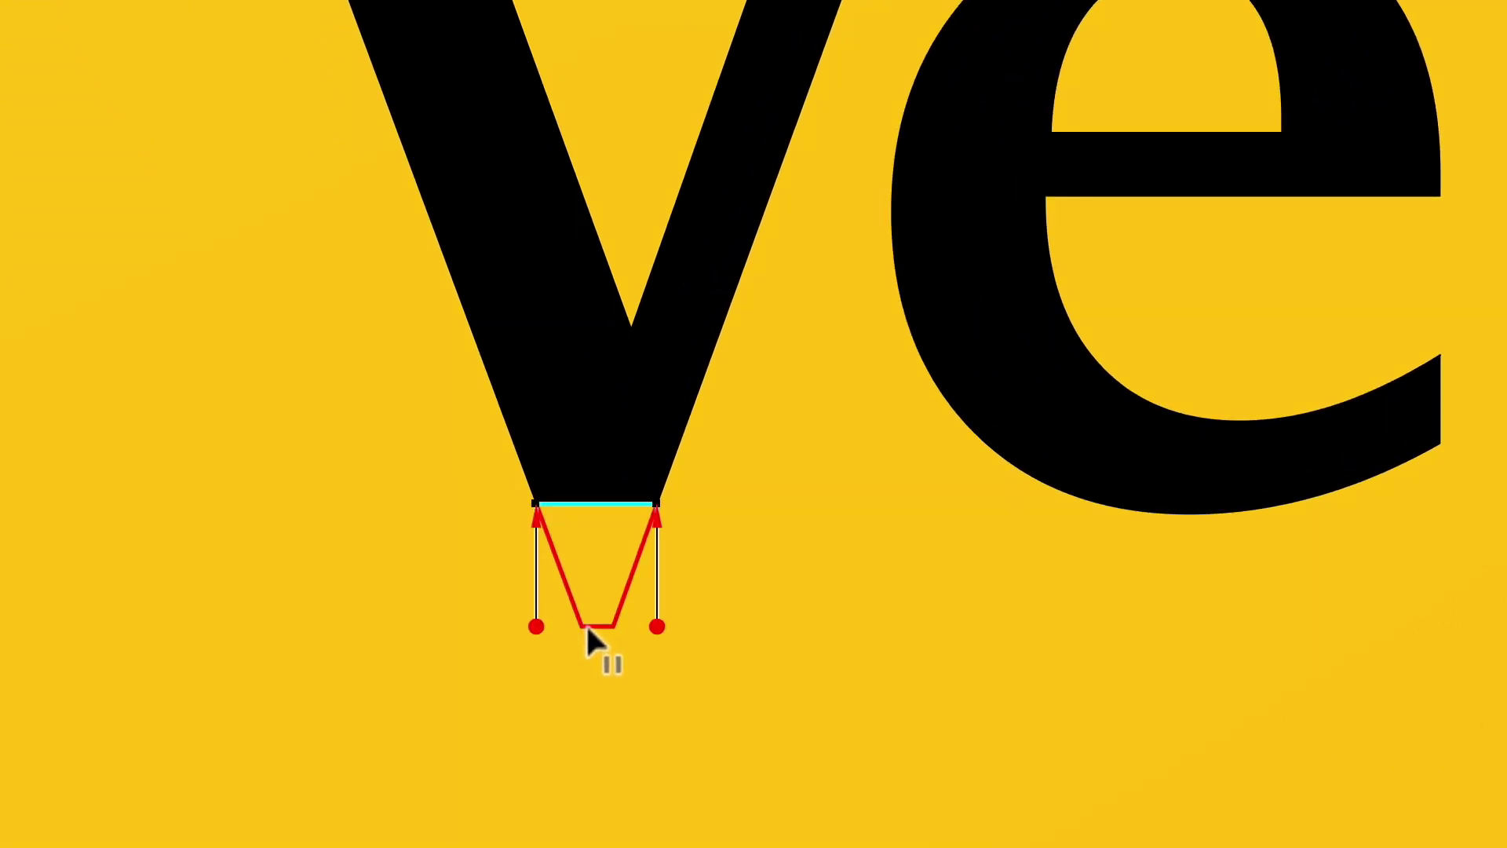
left_click_drag(587, 628, 585, 664)
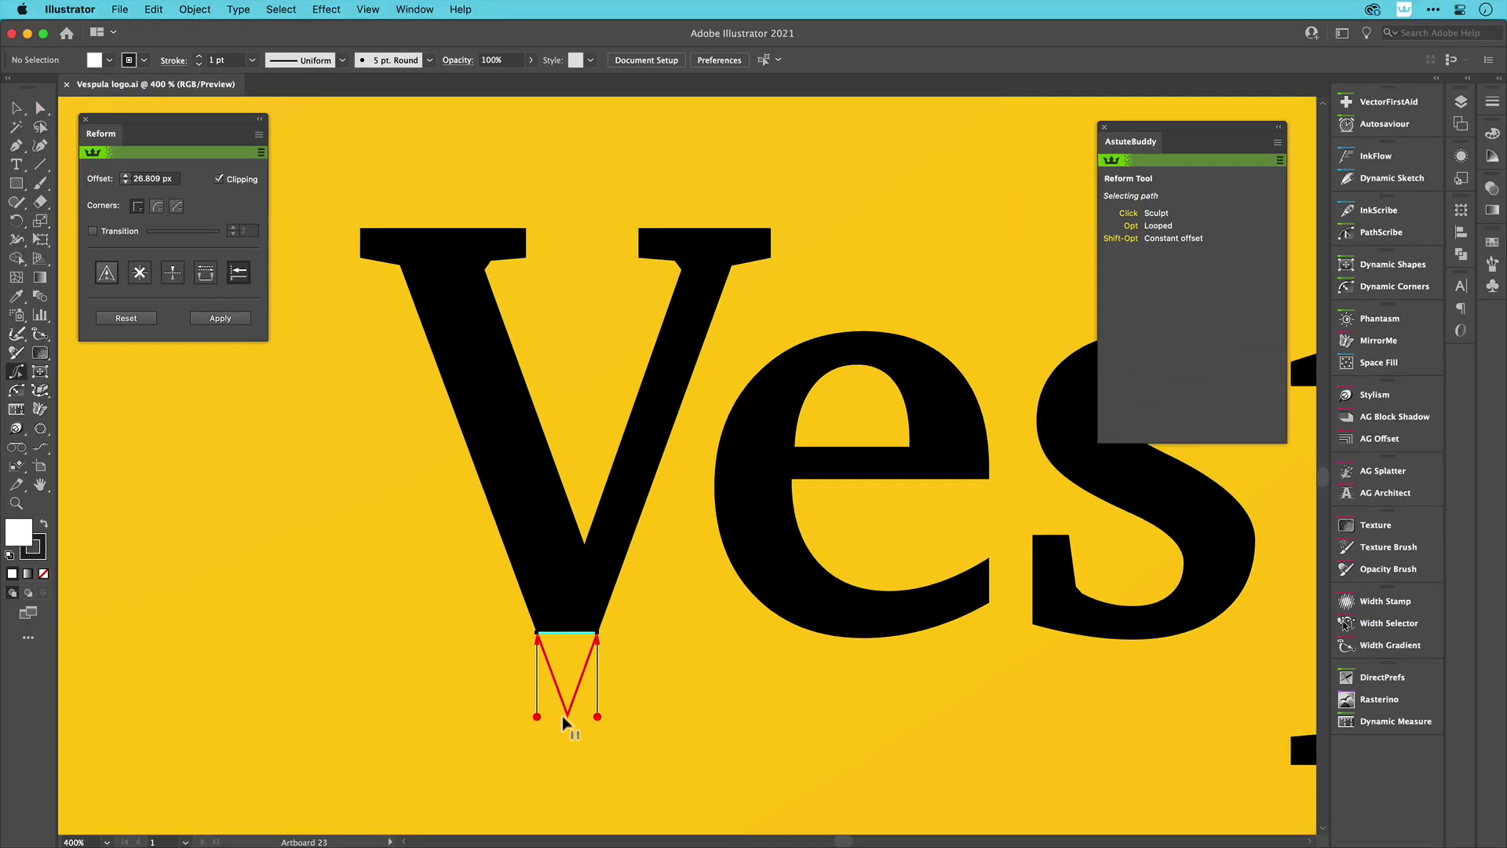
left_click_drag(562, 716, 562, 714)
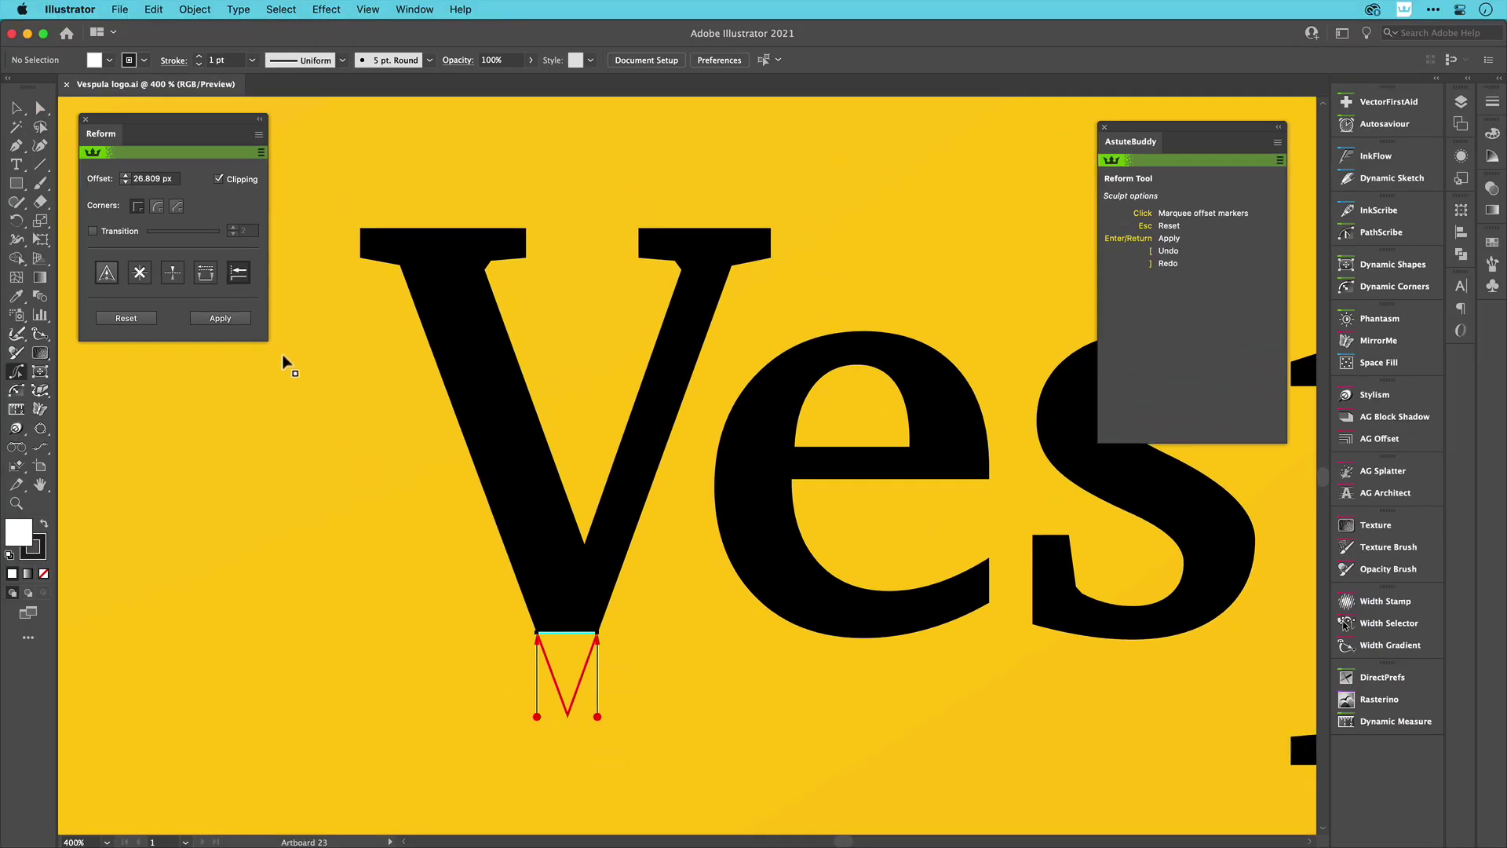
left_click(246, 318)
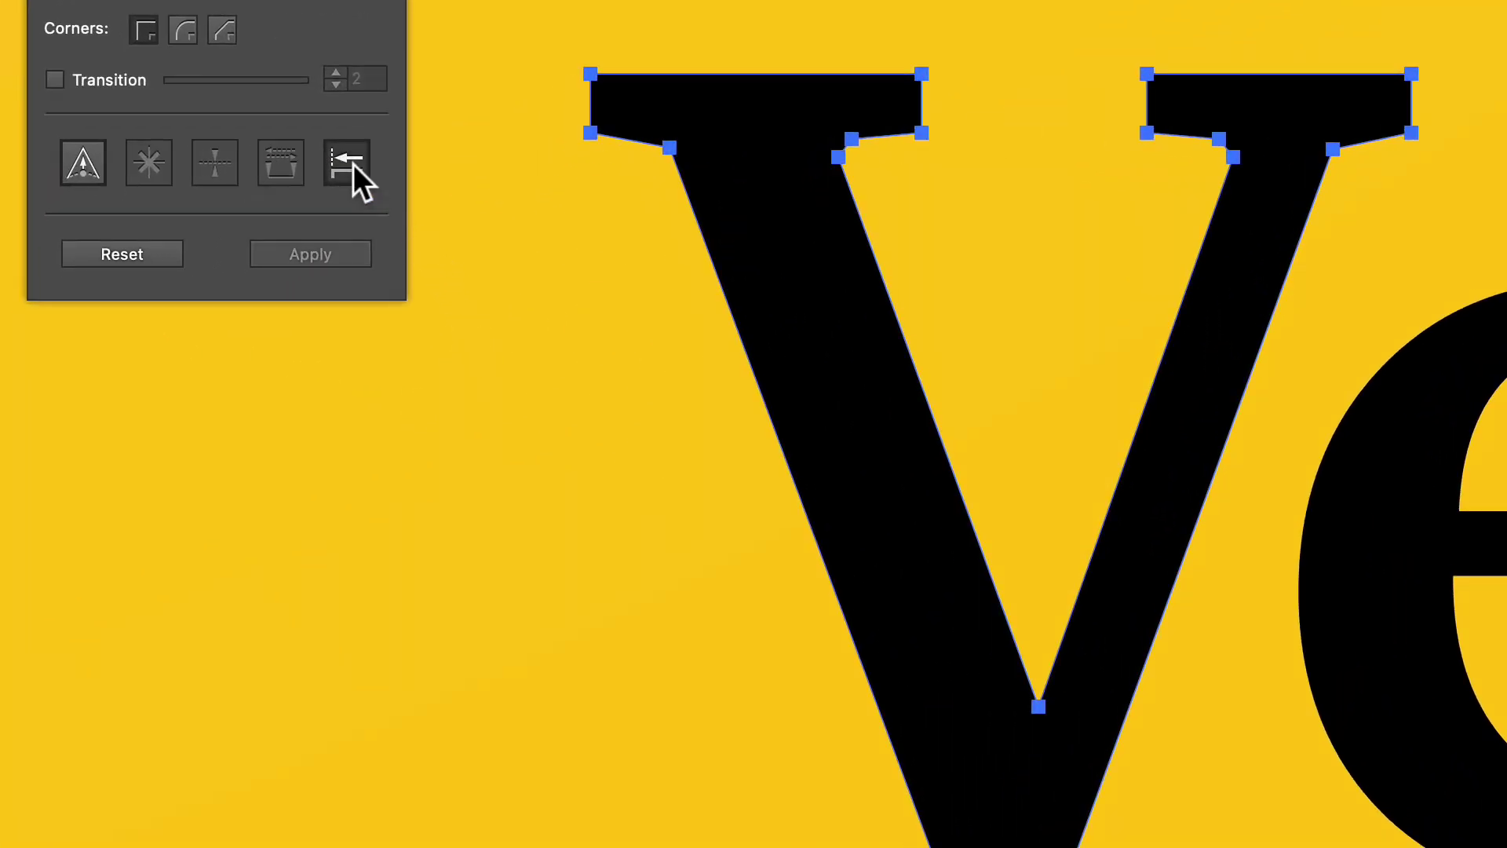
Try thinning the V's right stroke by offsetting its inner edge with the adjoining-segment extension option off, and undo the result.
left_click(353, 166)
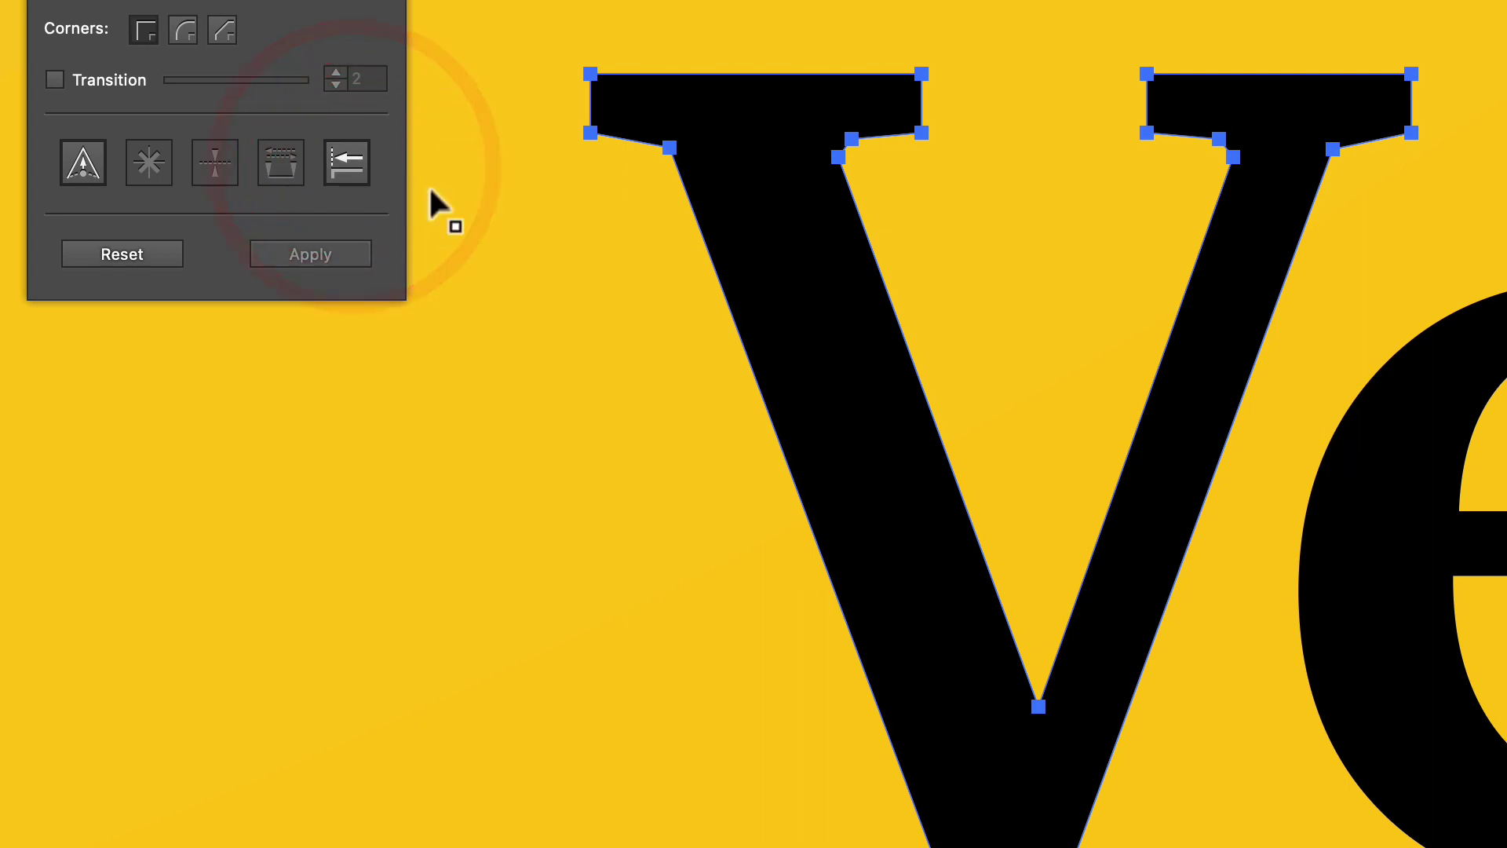
left_click(1117, 482, "alt+shift")
left_click_drag(1116, 477, 1160, 507)
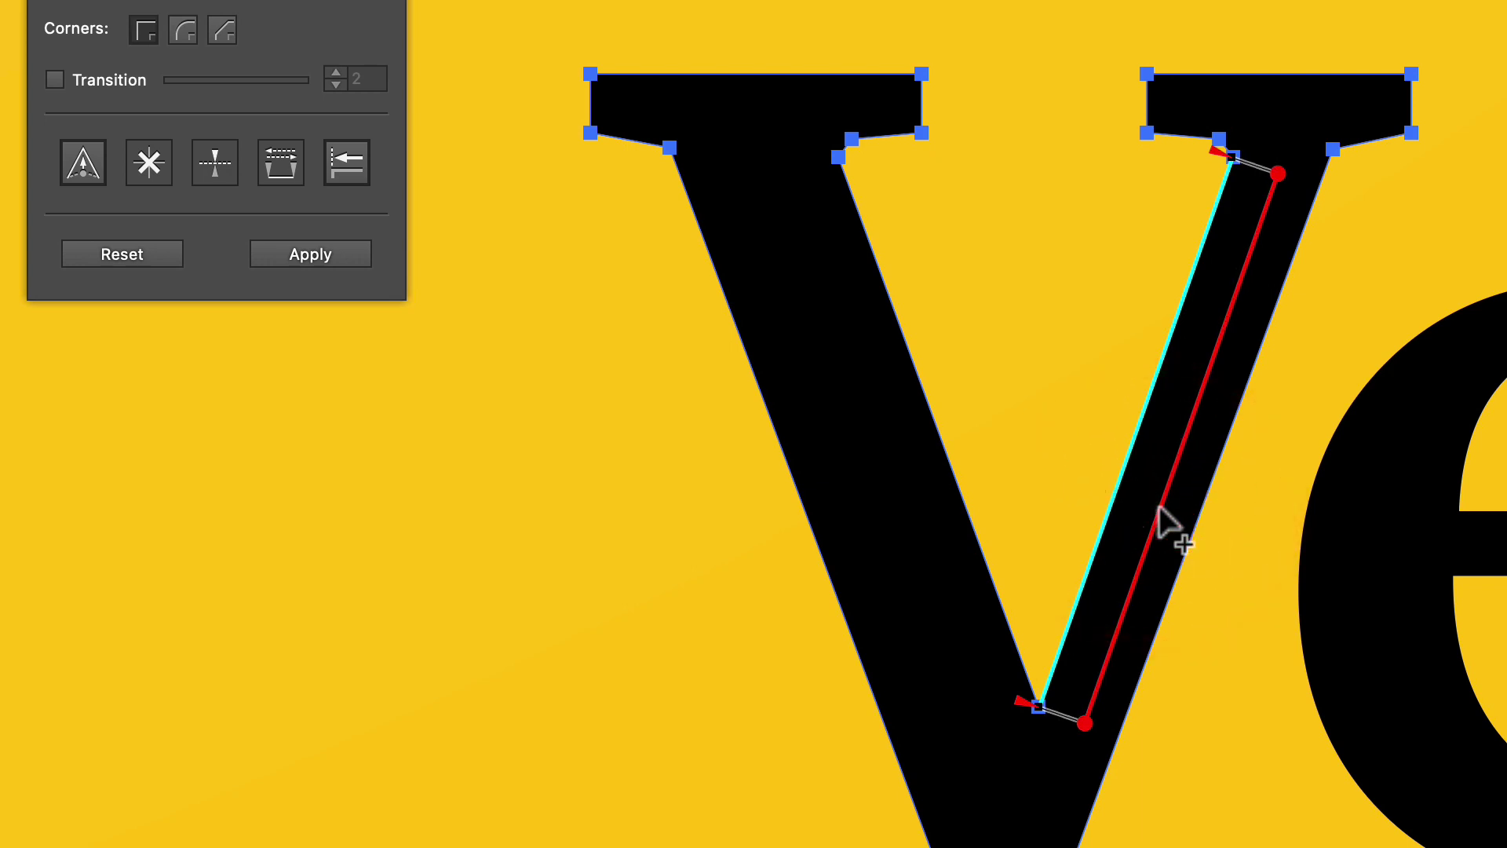
key("Return")
left_click(1159, 506)
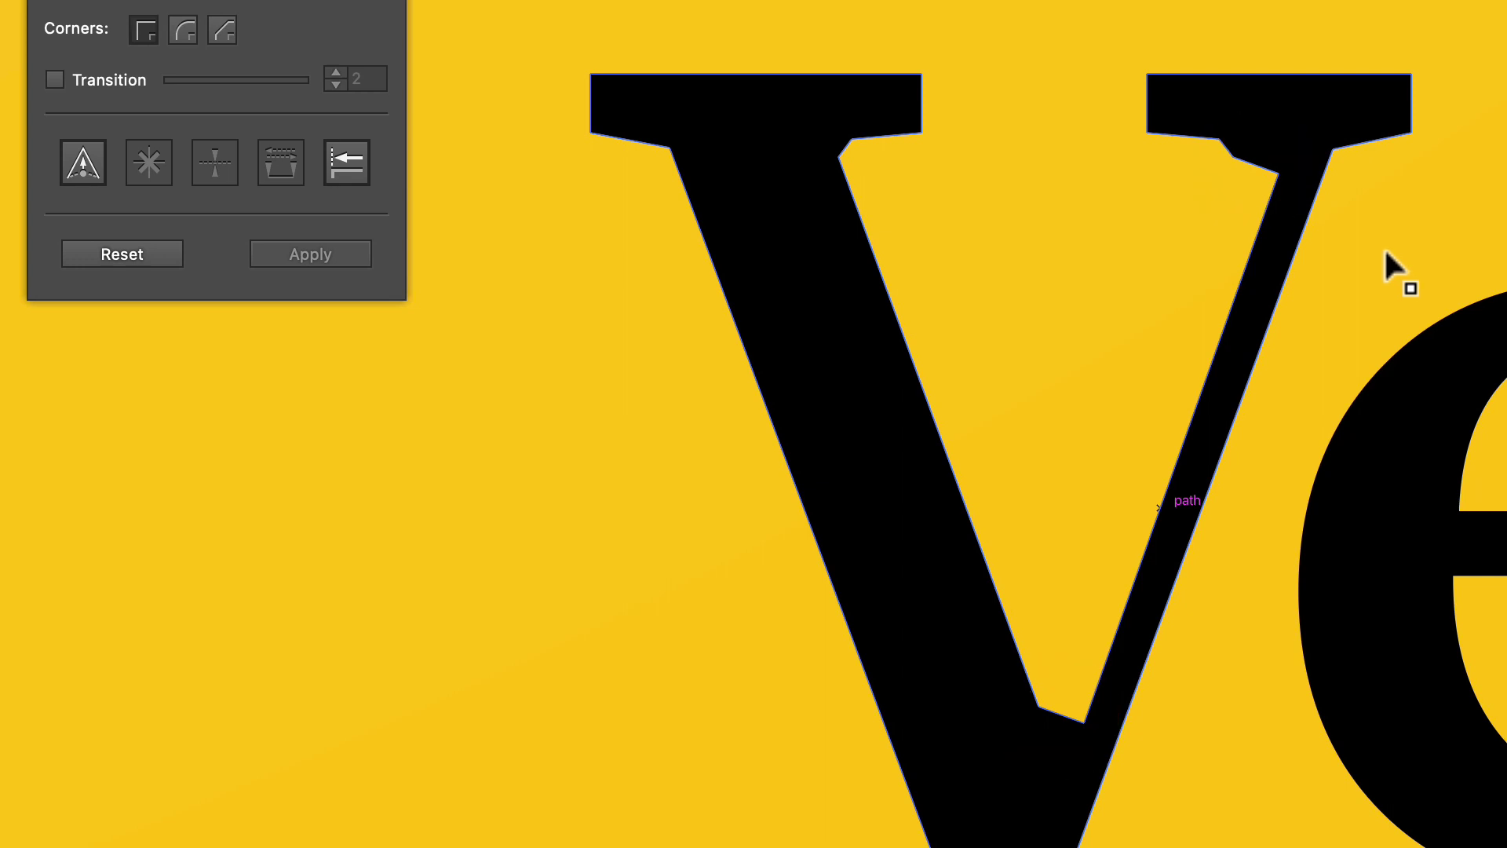
key("super+z")
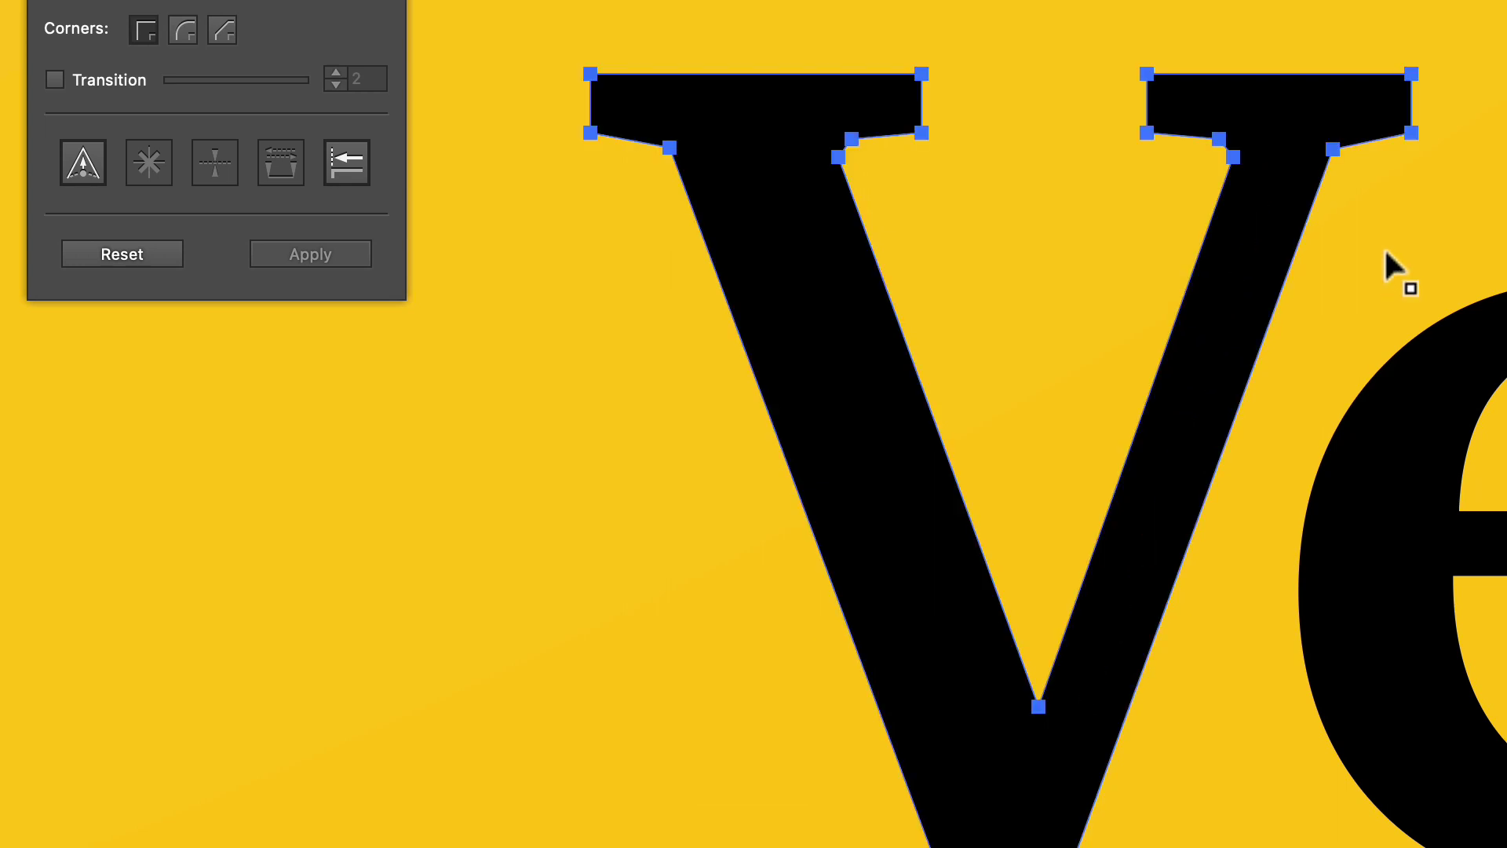
Turn the adjoining-segment extension option back on and thin the V's right stroke by offsetting its inner edge inward about 7.9 px.
left_click(352, 174)
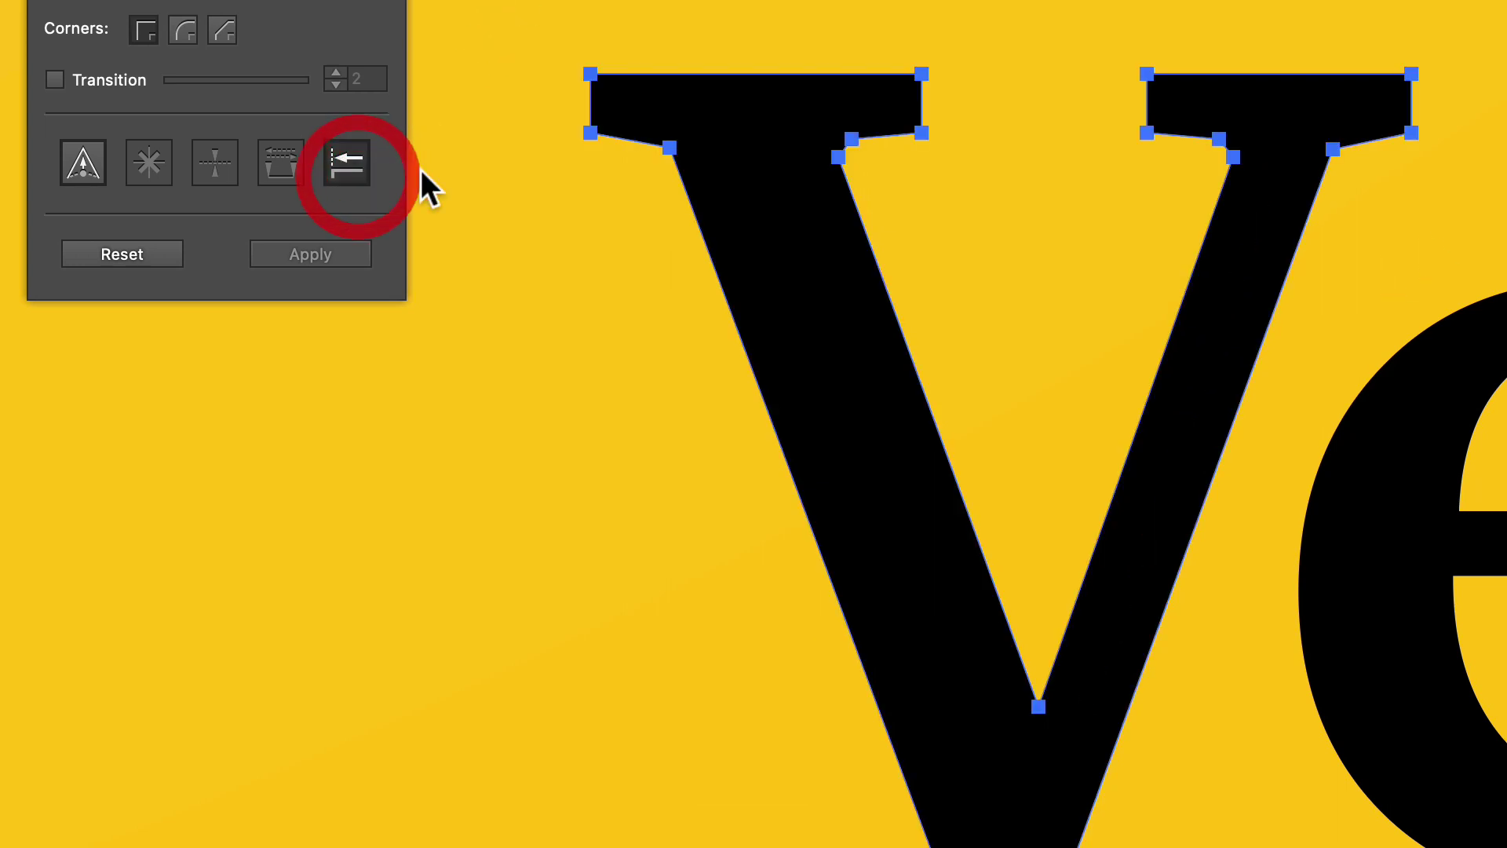
left_click_drag(1173, 336, 1216, 347)
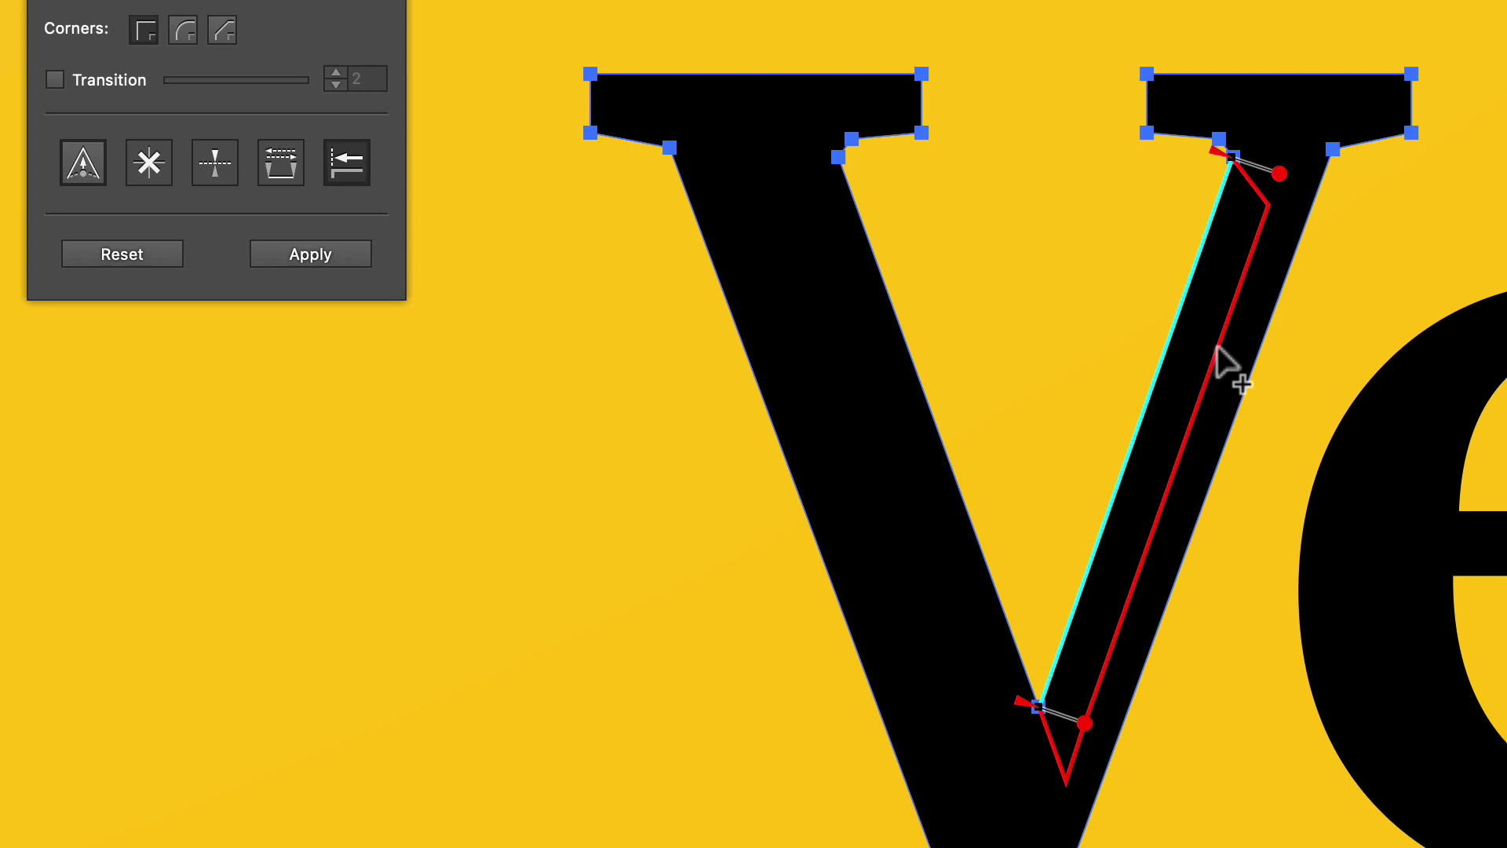
key("Return")
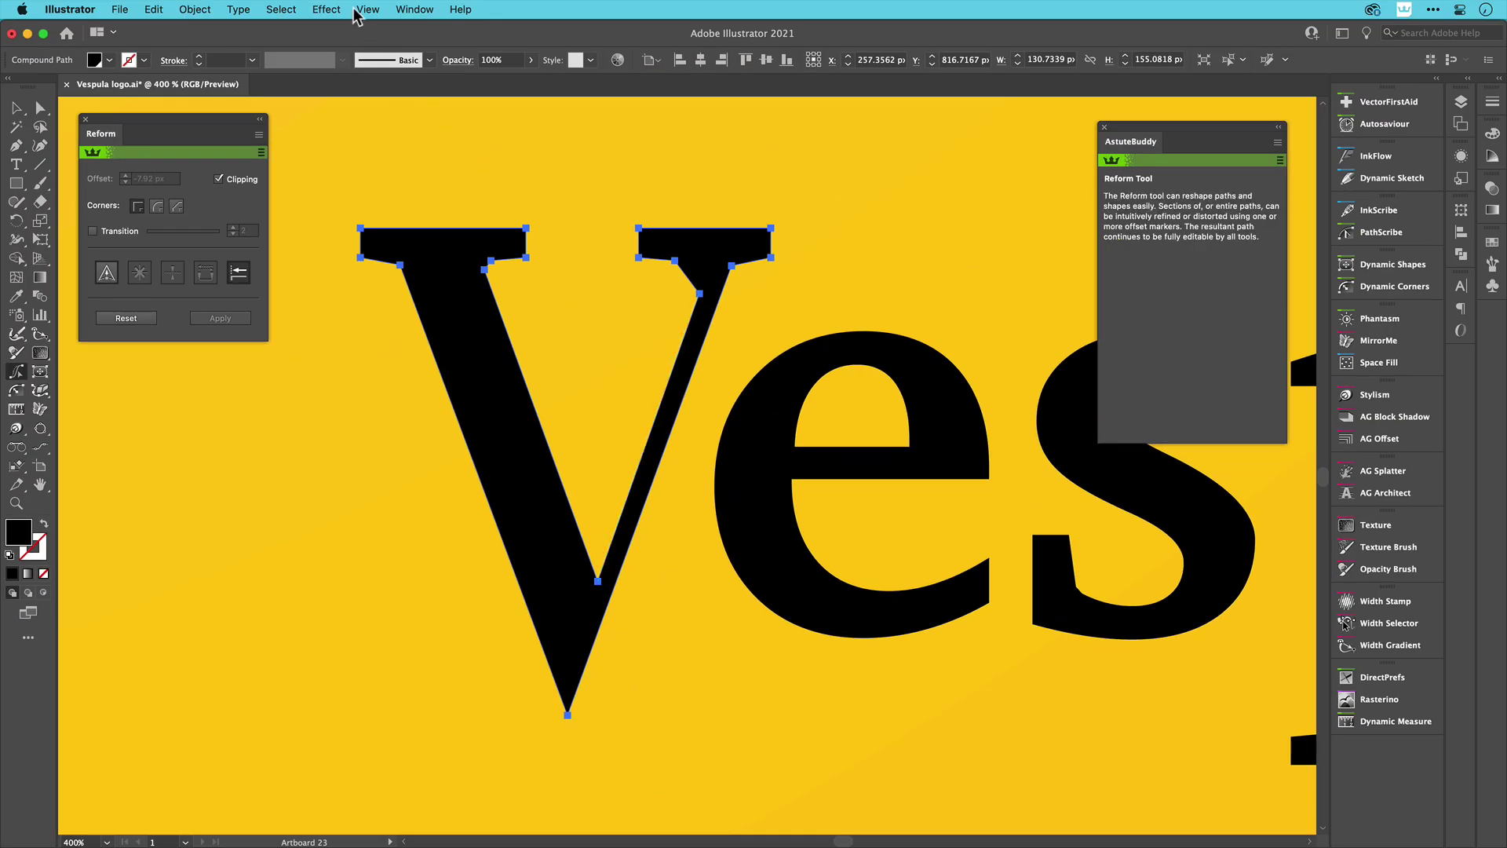
In the saved Chamfer view, push the slanted edge beneath the V's right serif inward with successive constant offsets, ending with about -1.41 px.
left_click(360, 11)
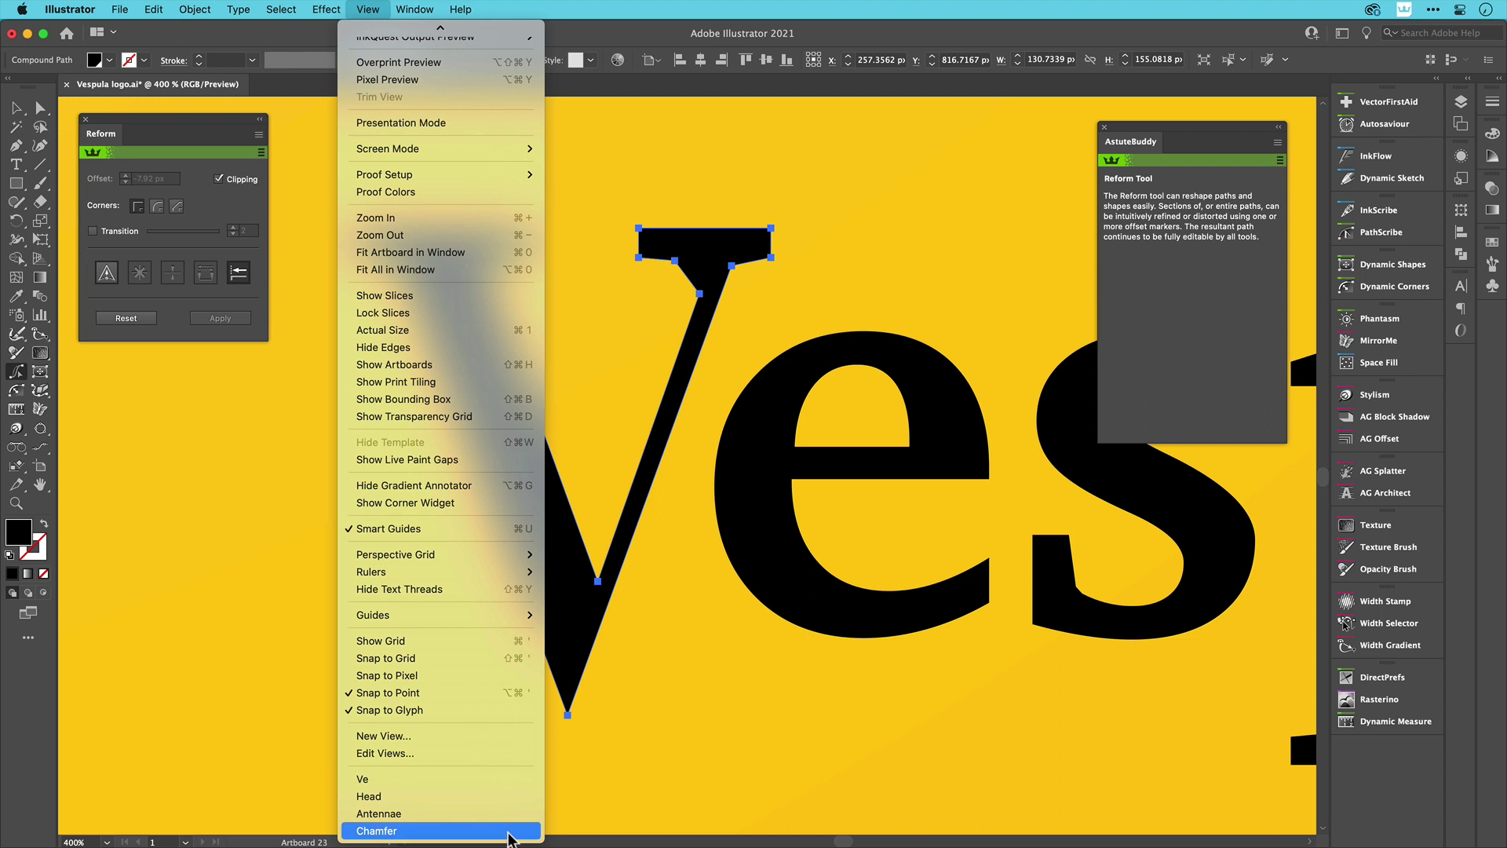
left_click(509, 834)
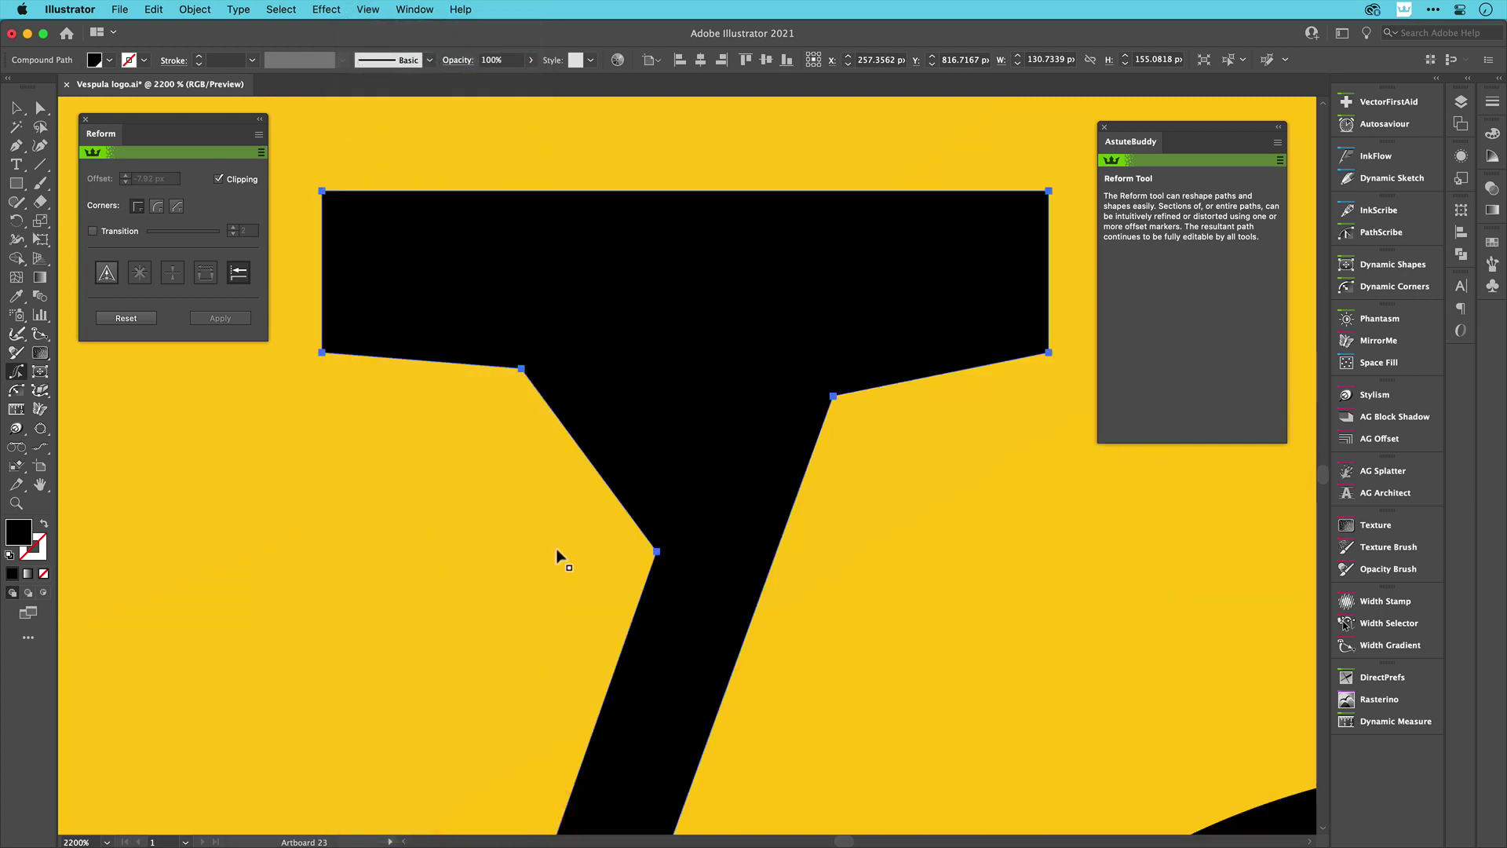
left_click_drag(611, 492, 663, 452)
key("Return")
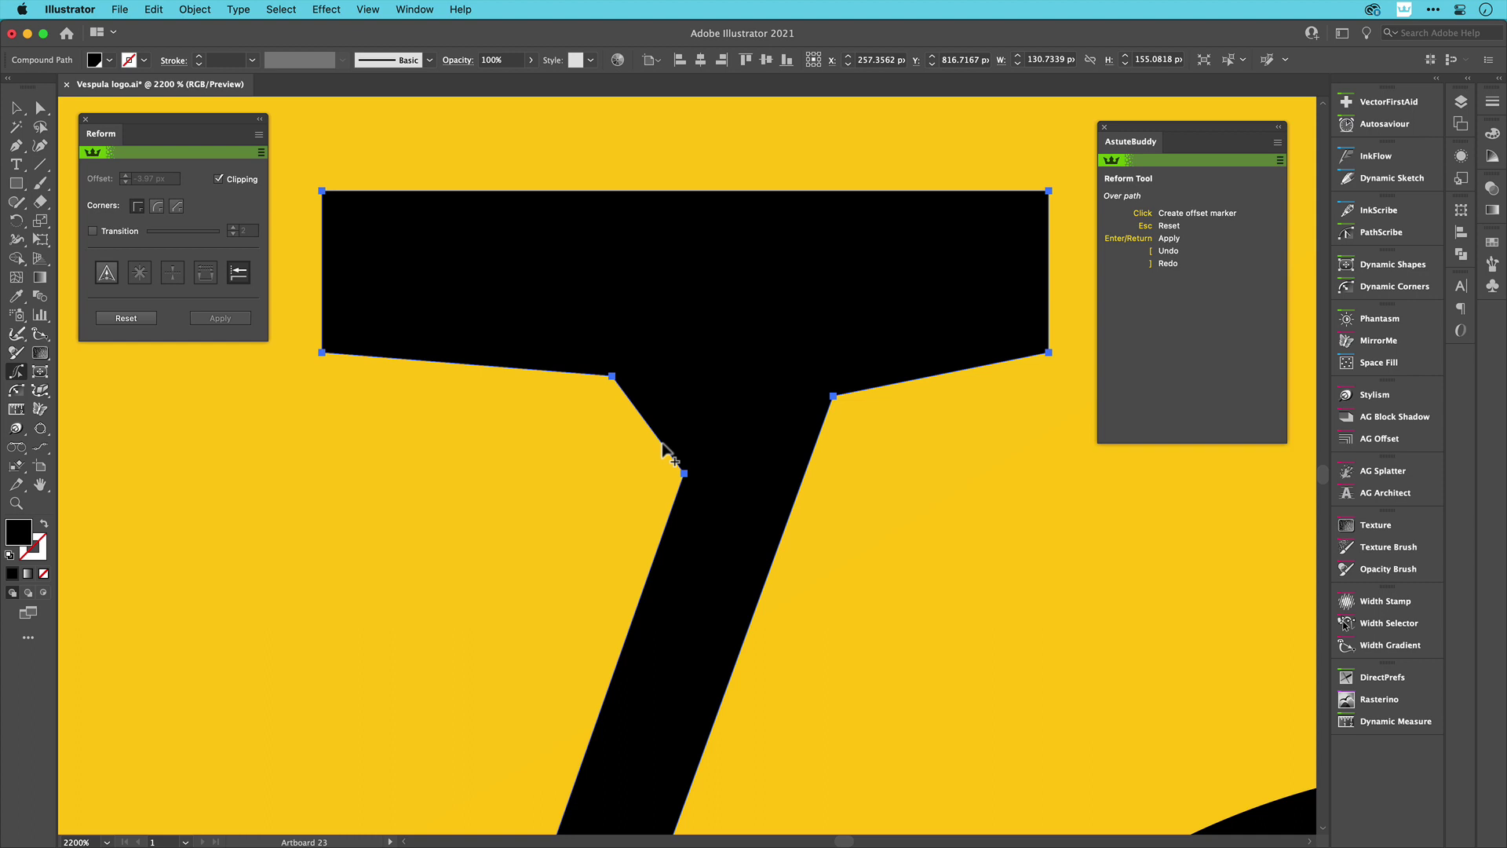
left_click(669, 450)
key("shift+alt")
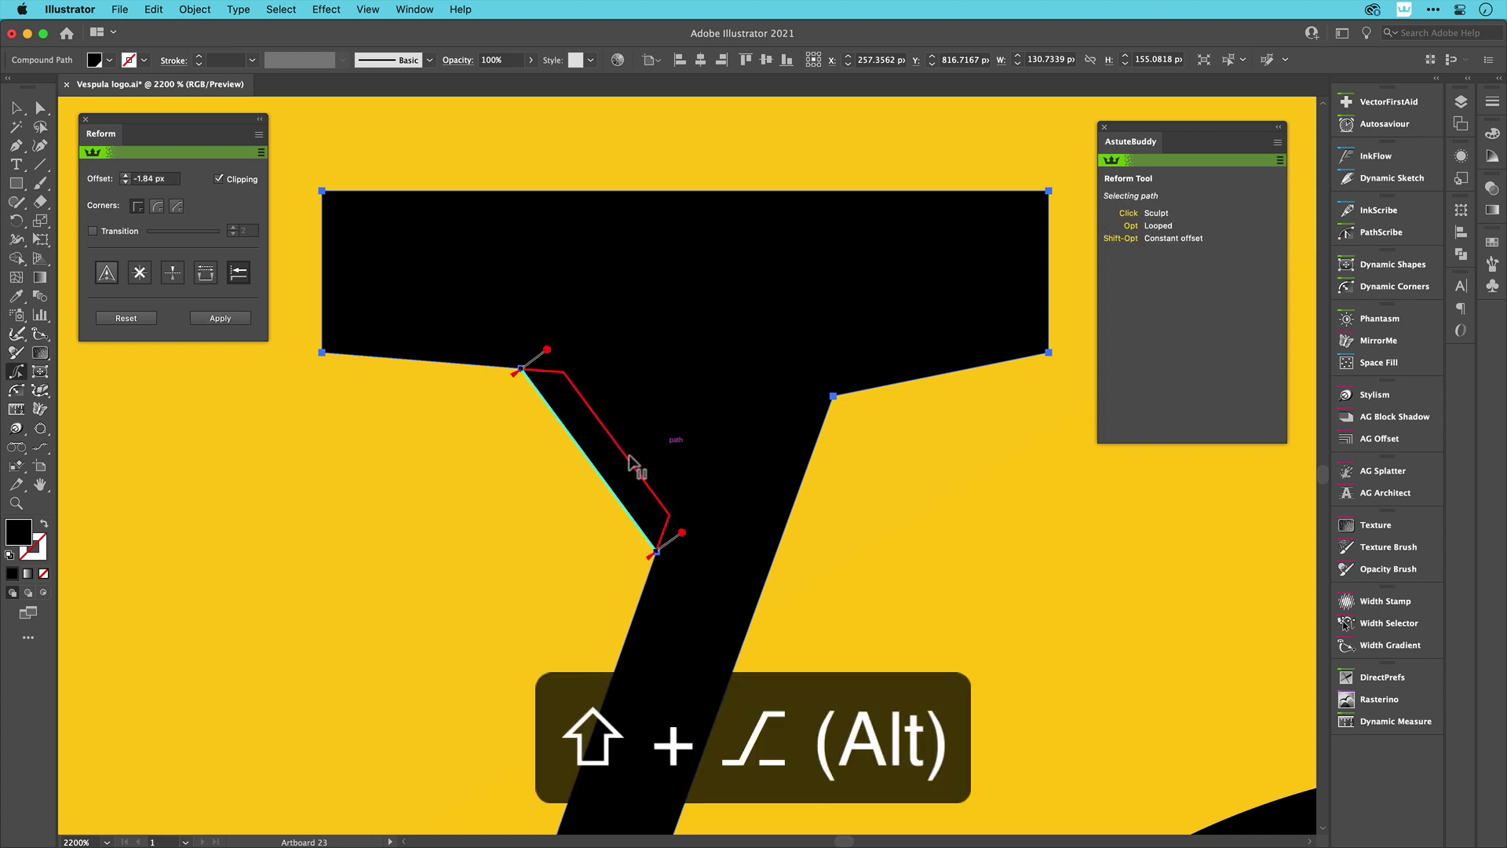
mouse_move(629, 457)
left_mouse_down()
mouse_move(723, 377)
mouse_move(618, 420)
mouse_move(676, 393)
mouse_move(633, 403)
mouse_move(704, 397)
mouse_move(704, 376)
mouse_move(690, 397)
mouse_move(726, 405)
left_mouse_up()
key("Return")
key("Return")
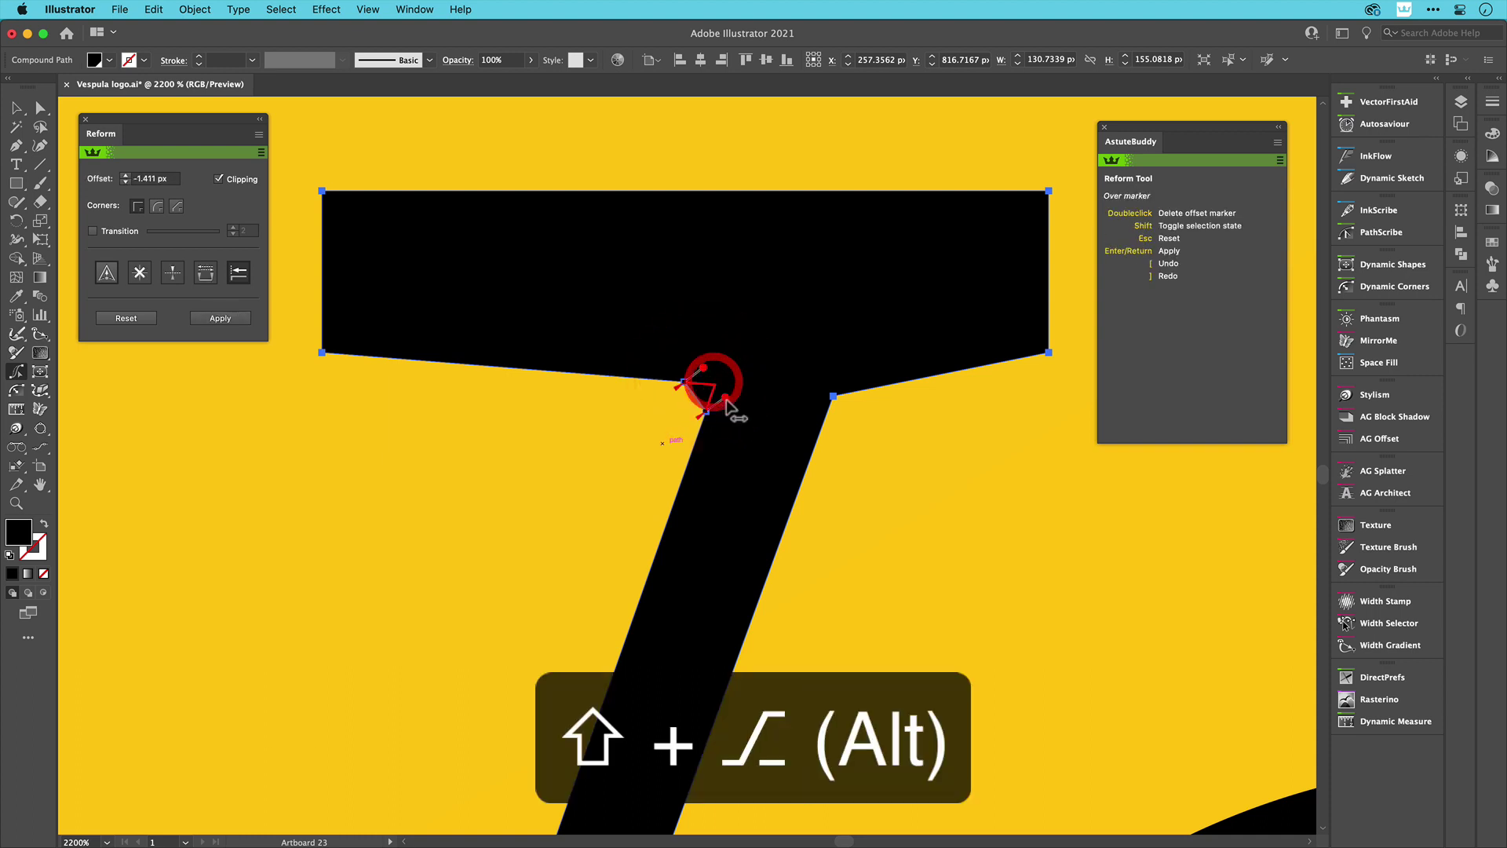
key("Return")
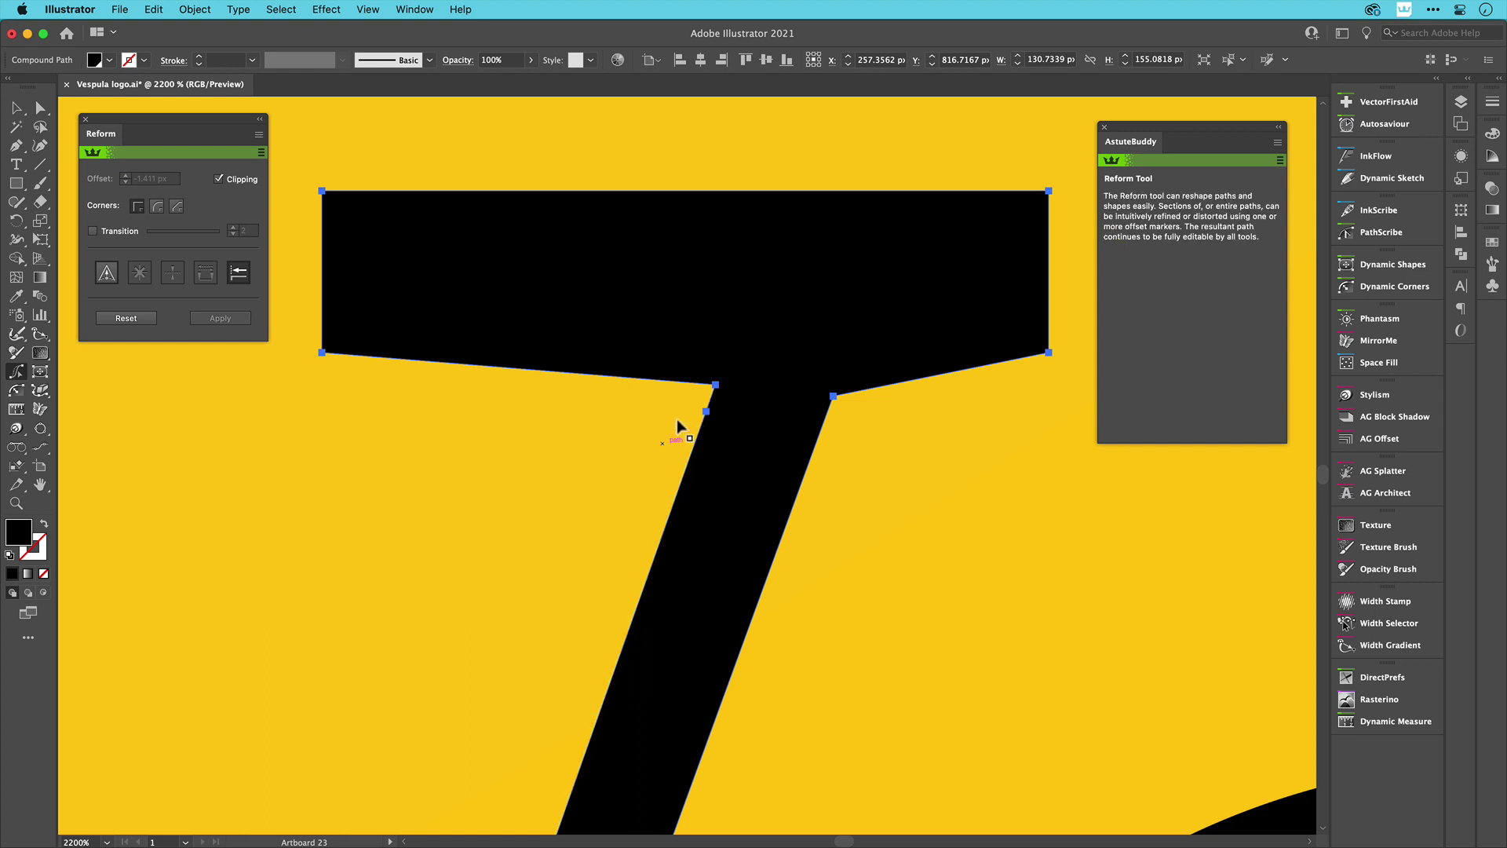
In the saved Ve view, offset the outer curve of the letter e outward by 4 px and apply it.
left_click(366, 10)
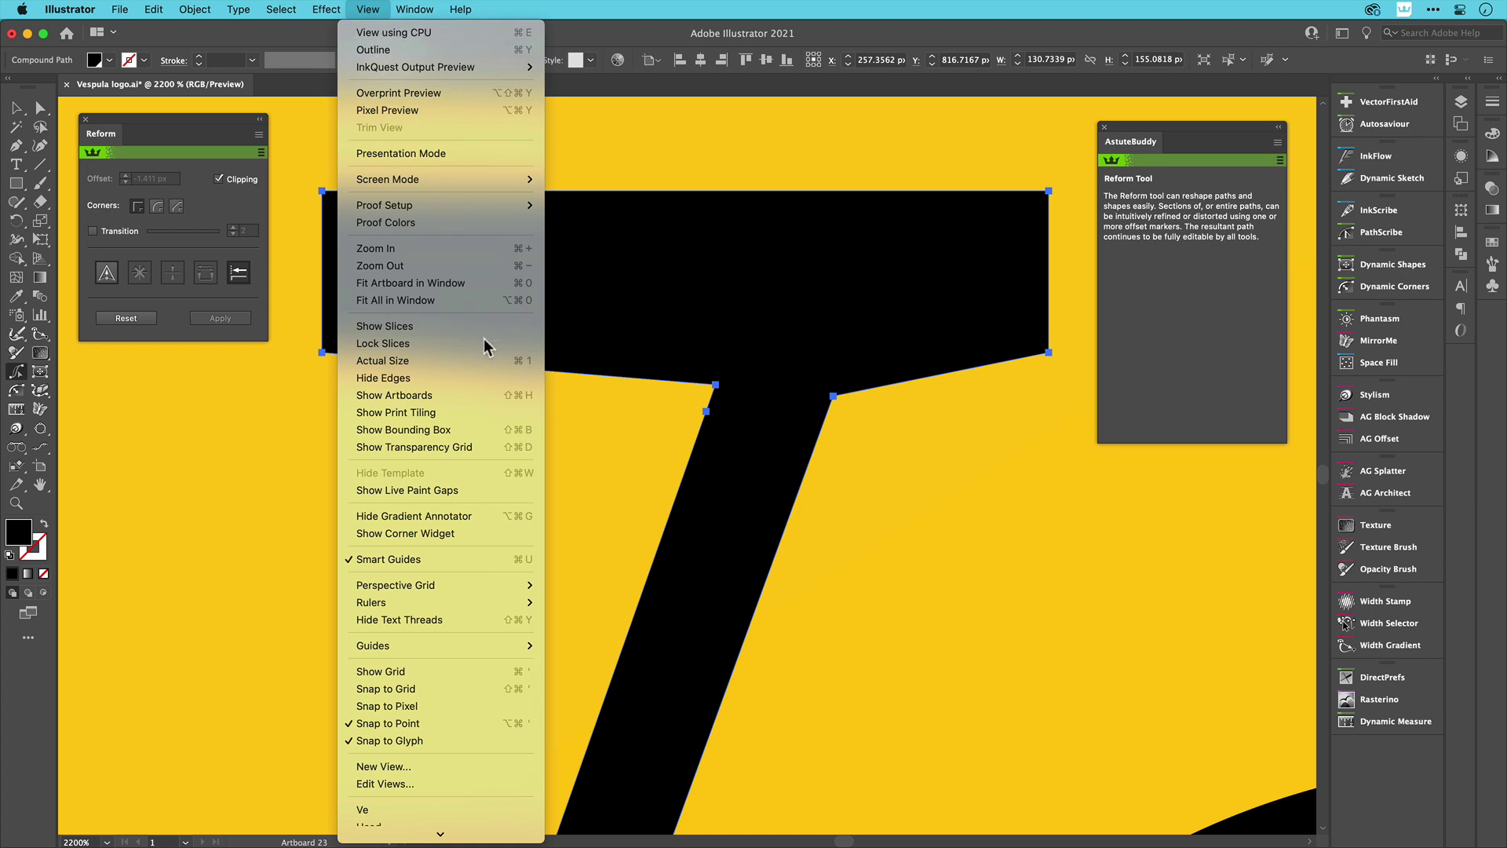
scroll(542, 808, "down", 2)
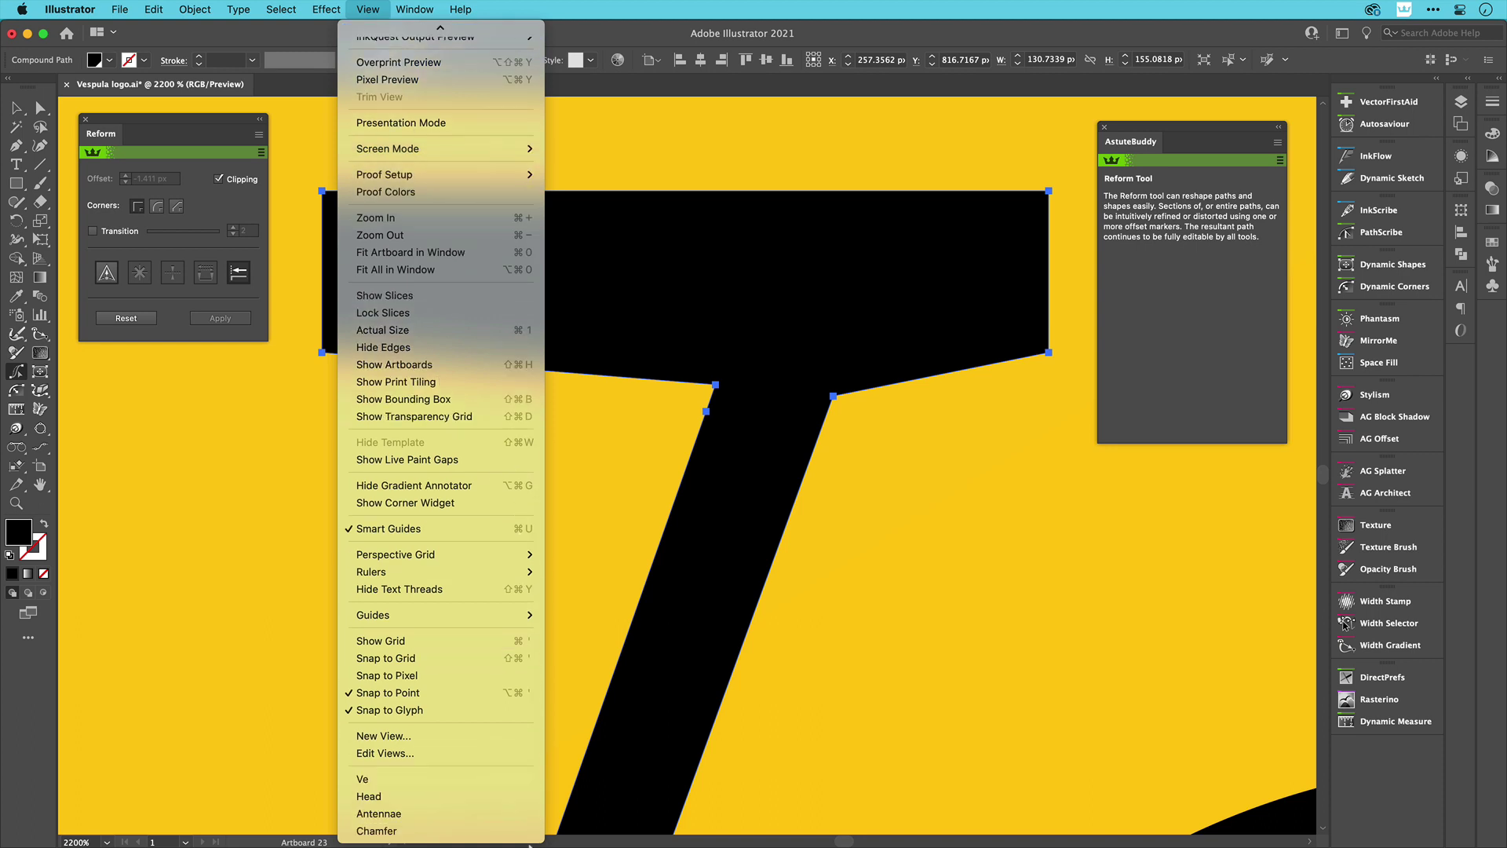
left_click(477, 783)
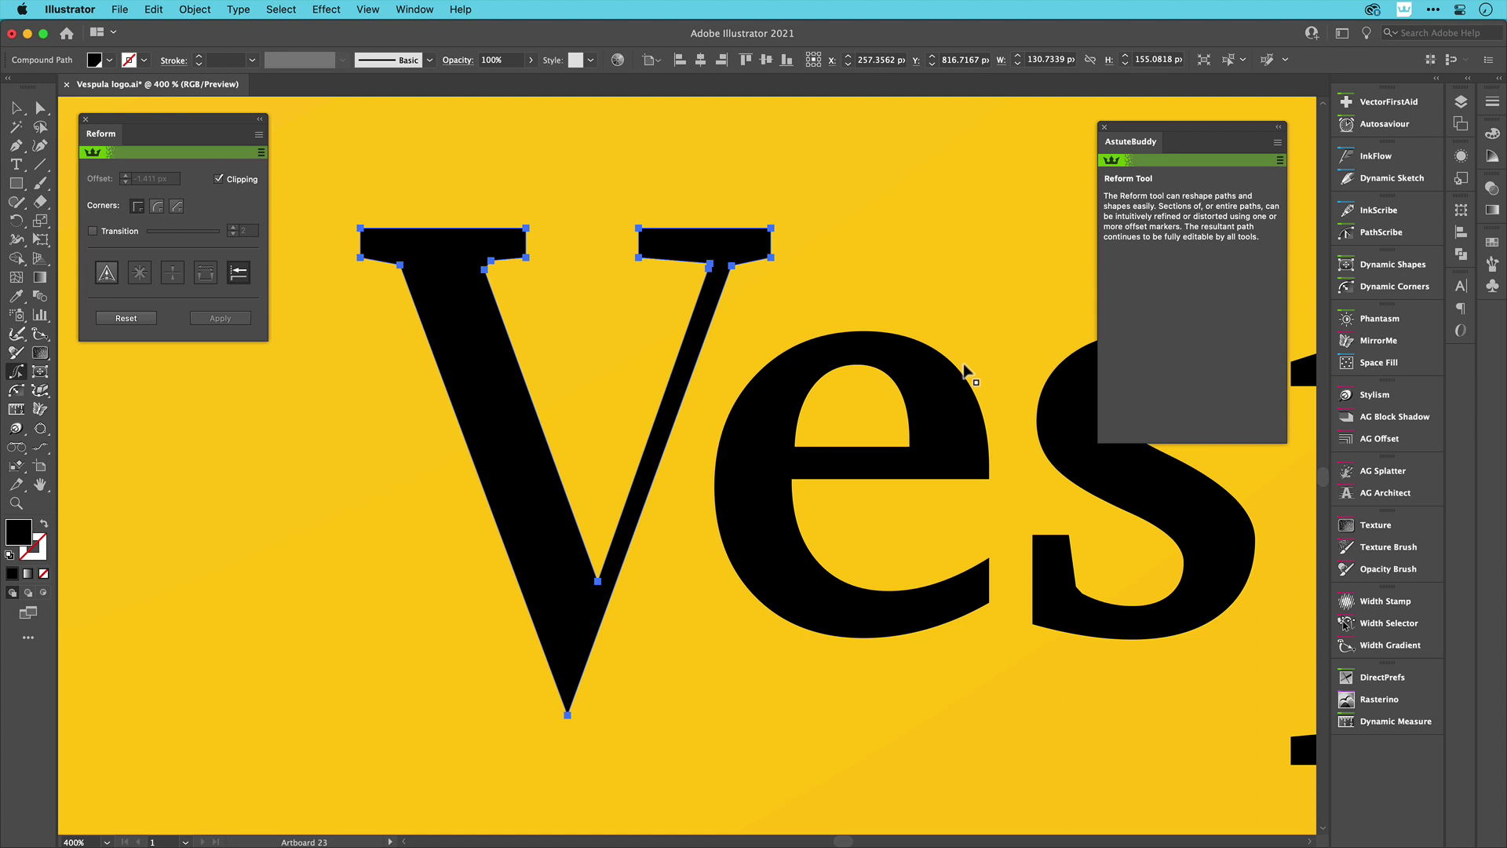
left_click_drag(960, 369, 972, 358)
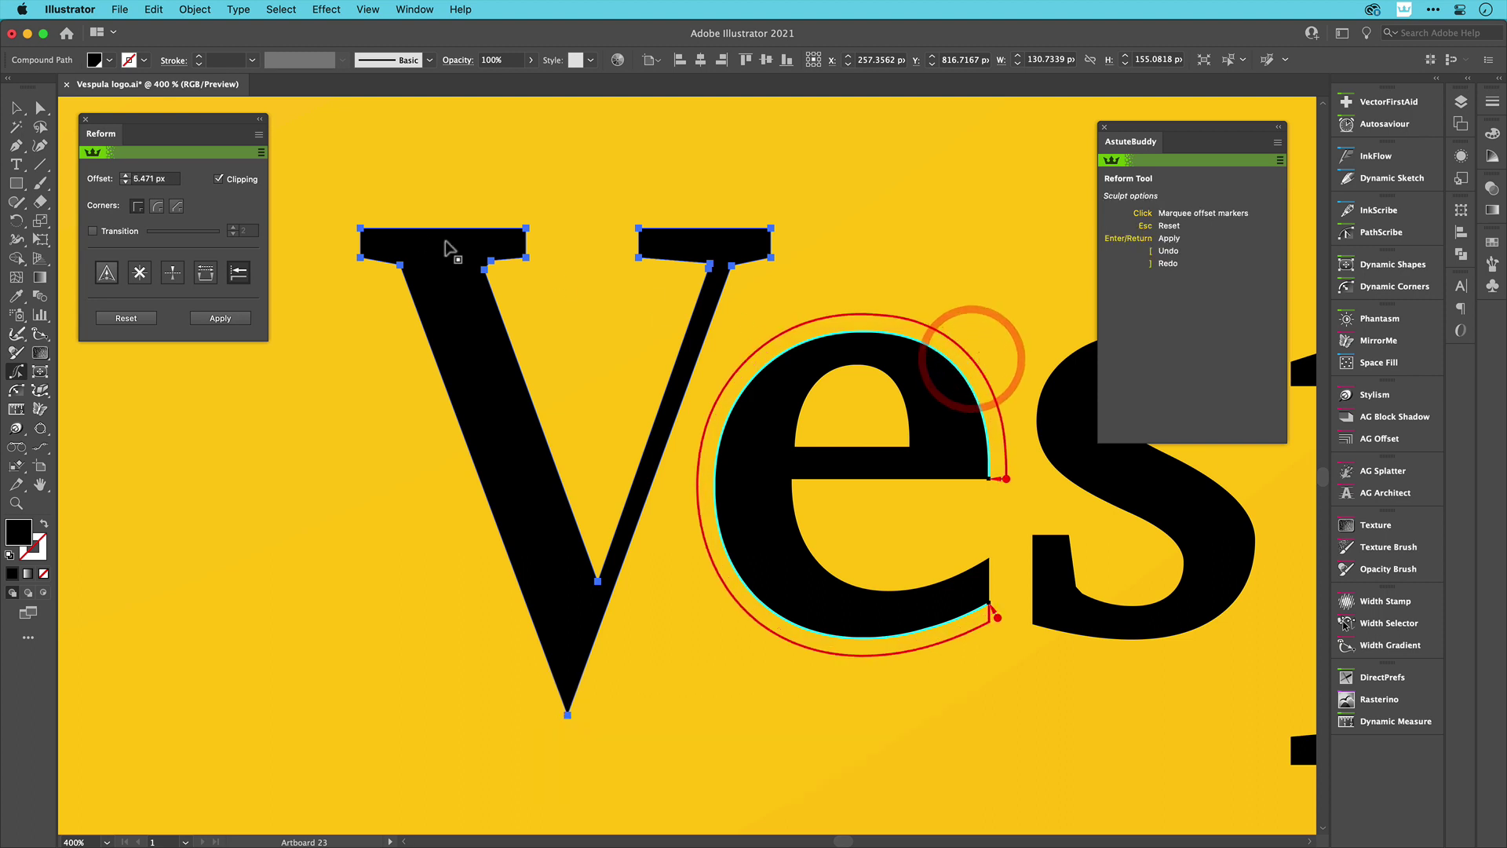
left_click(145, 178)
type("4")
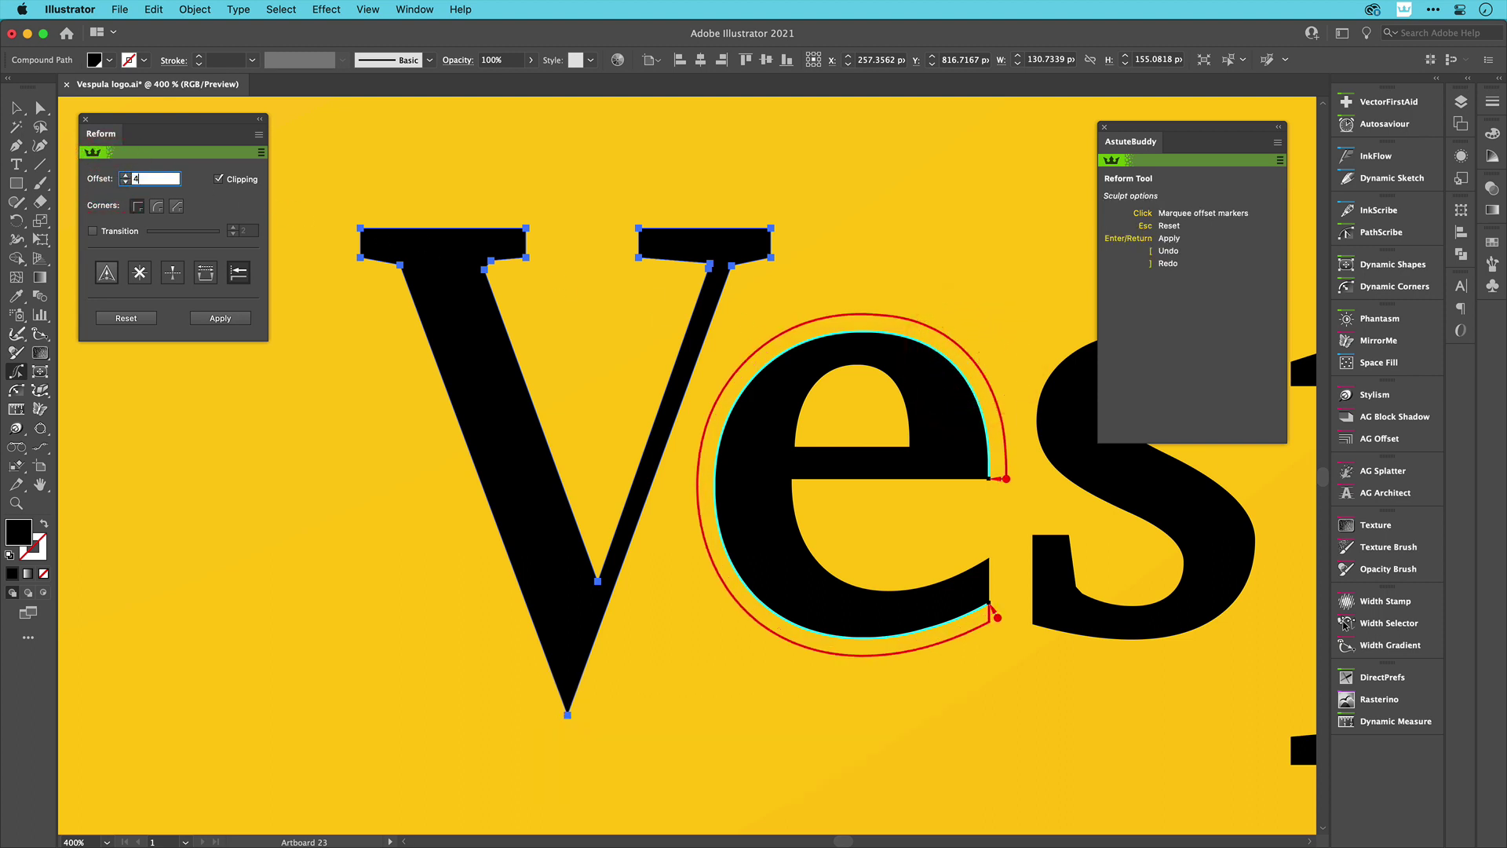
key("Return")
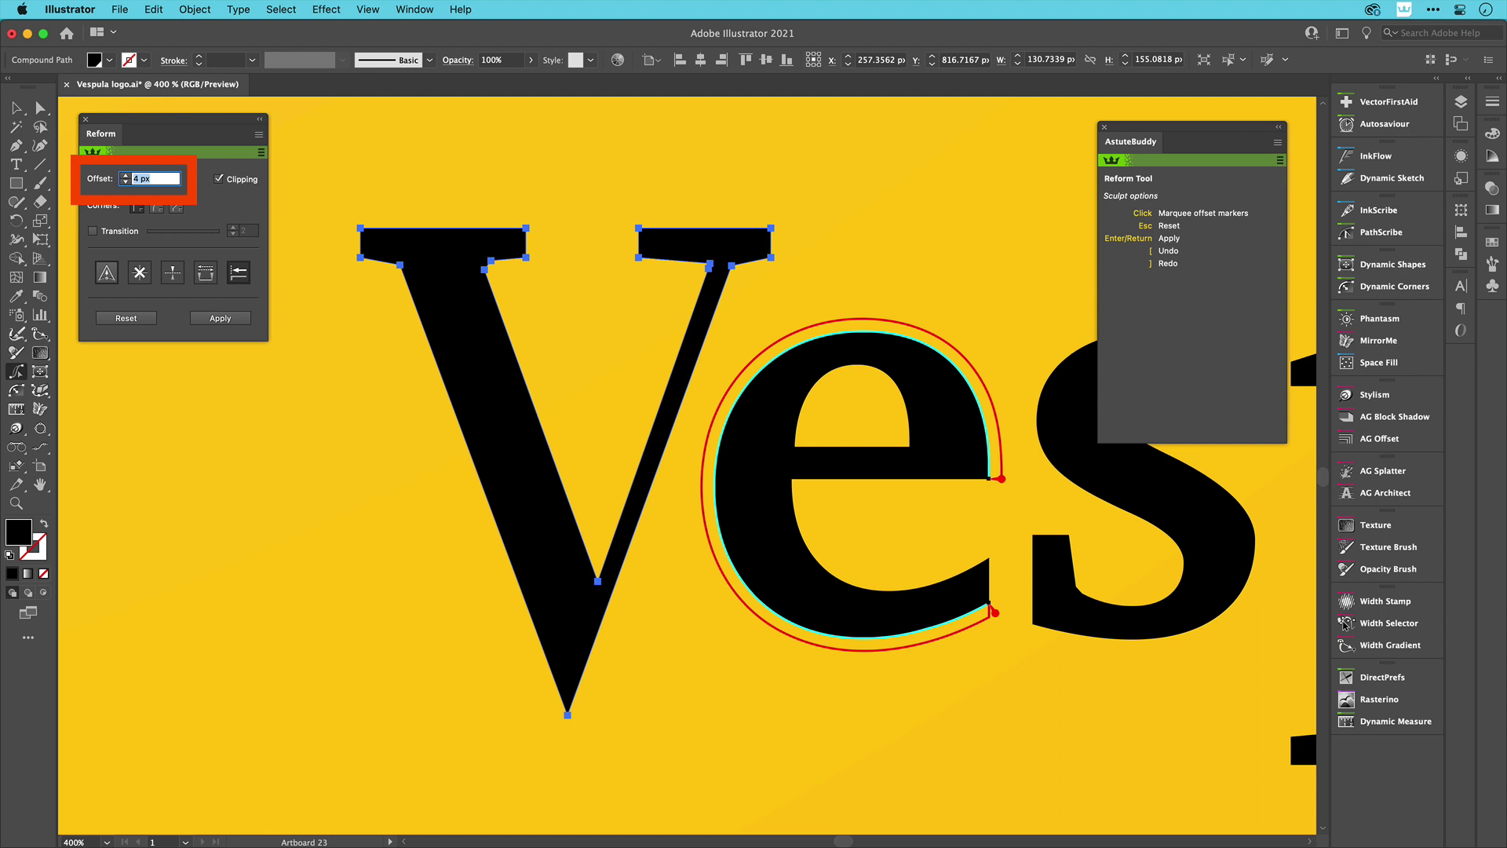
left_click(203, 317)
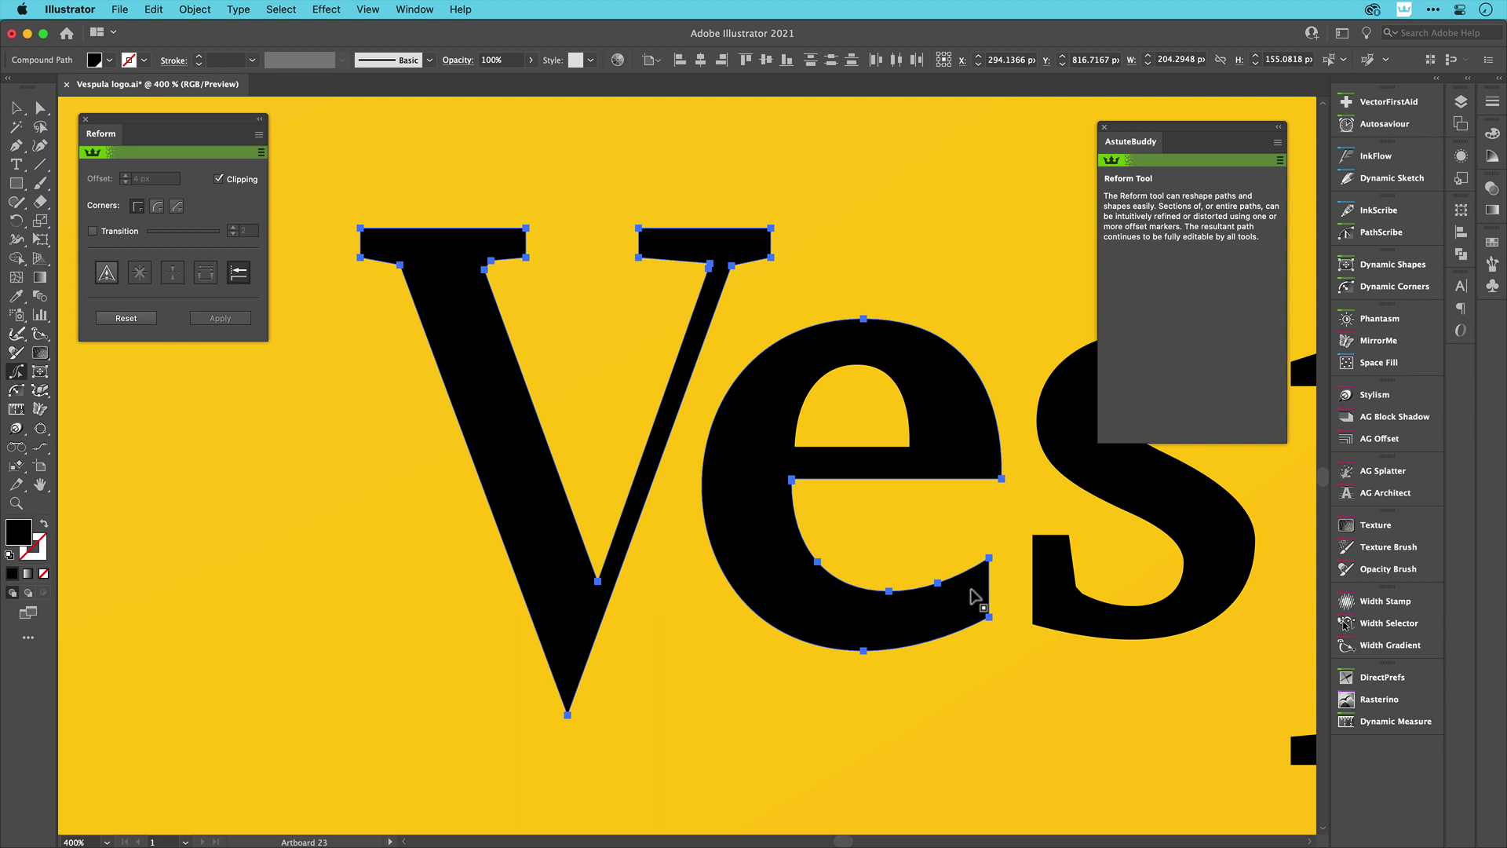
Offset the vertical end of the e's lower stroke outward by 4 px, apply it, and deselect all artwork.
left_click_drag(987, 595, 999, 585)
left_click(137, 179)
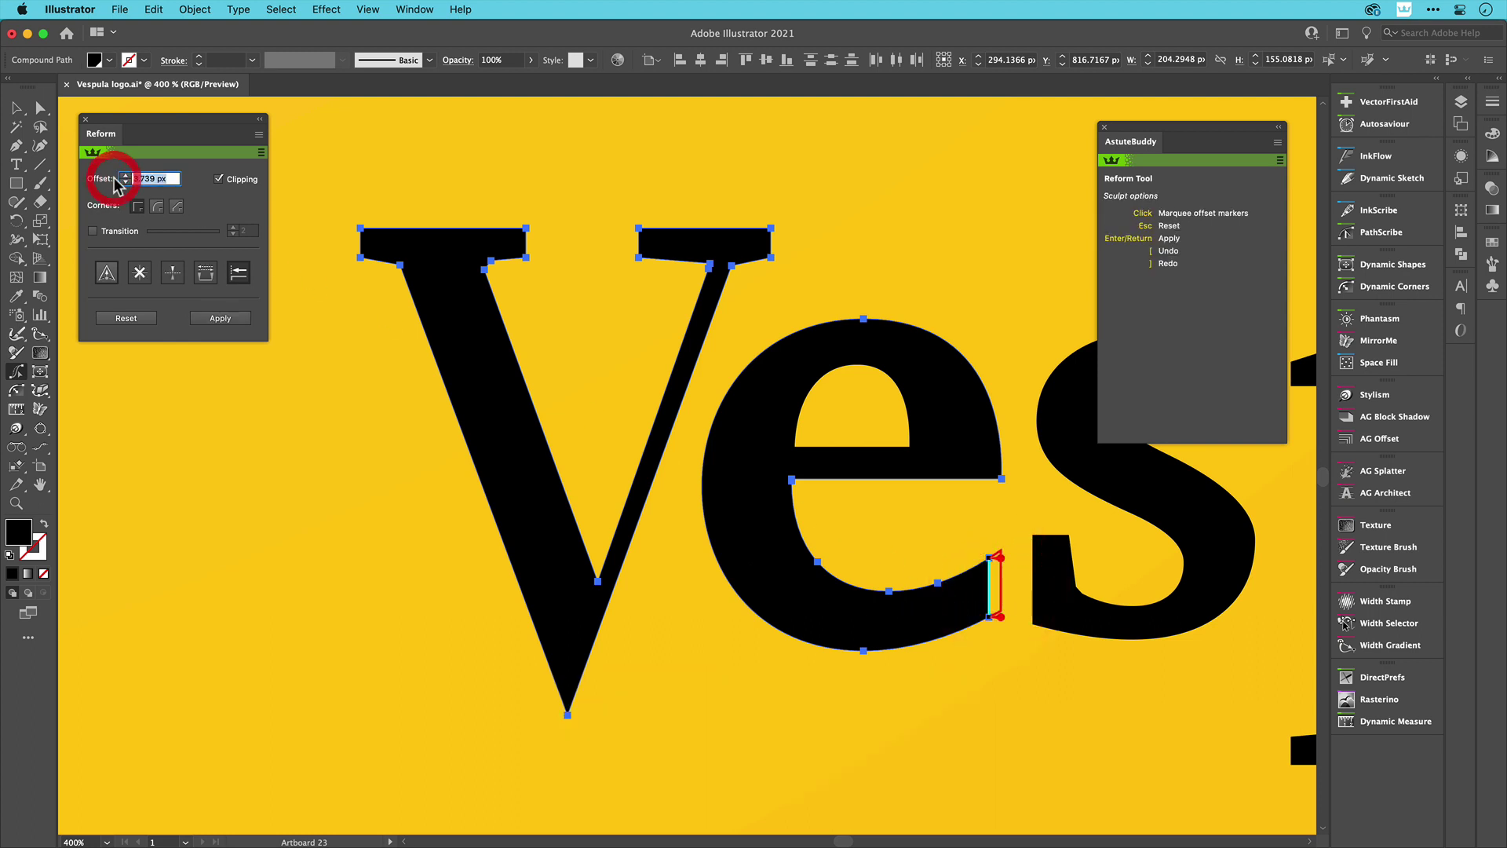
type("4")
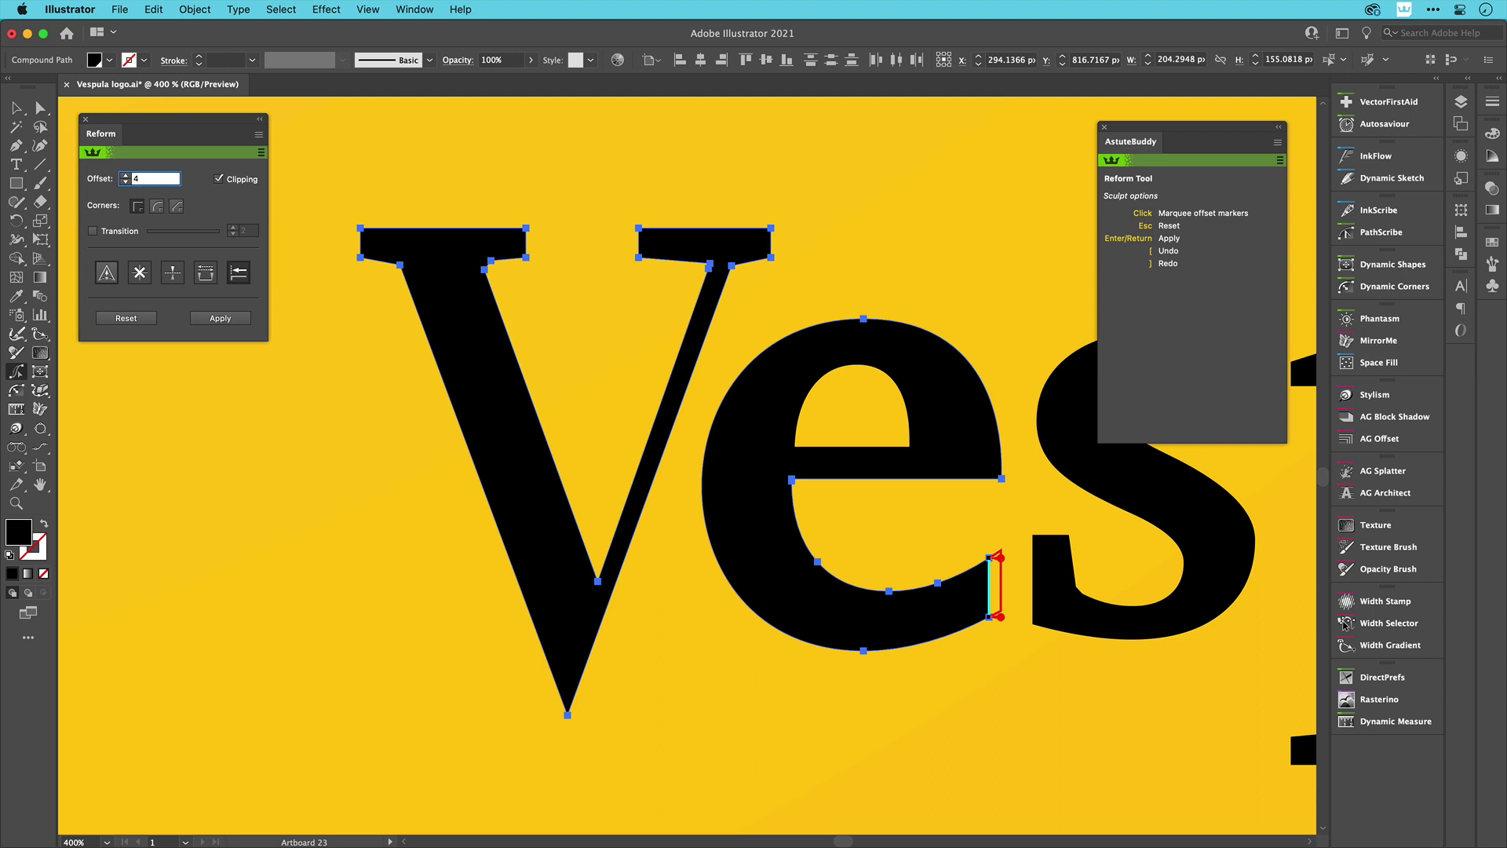
left_click(215, 318)
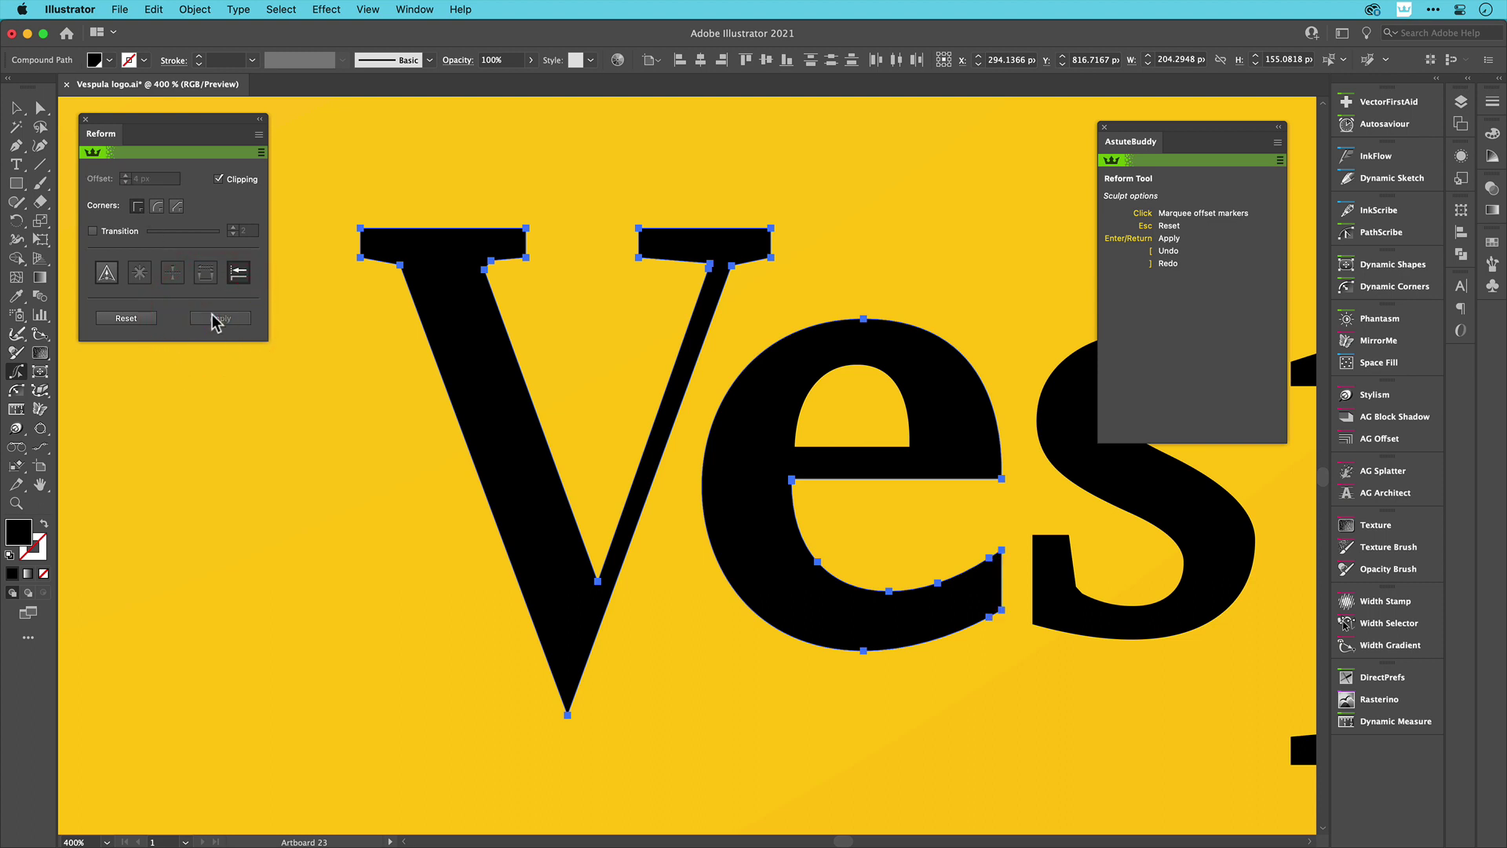
key("super+shift+a")
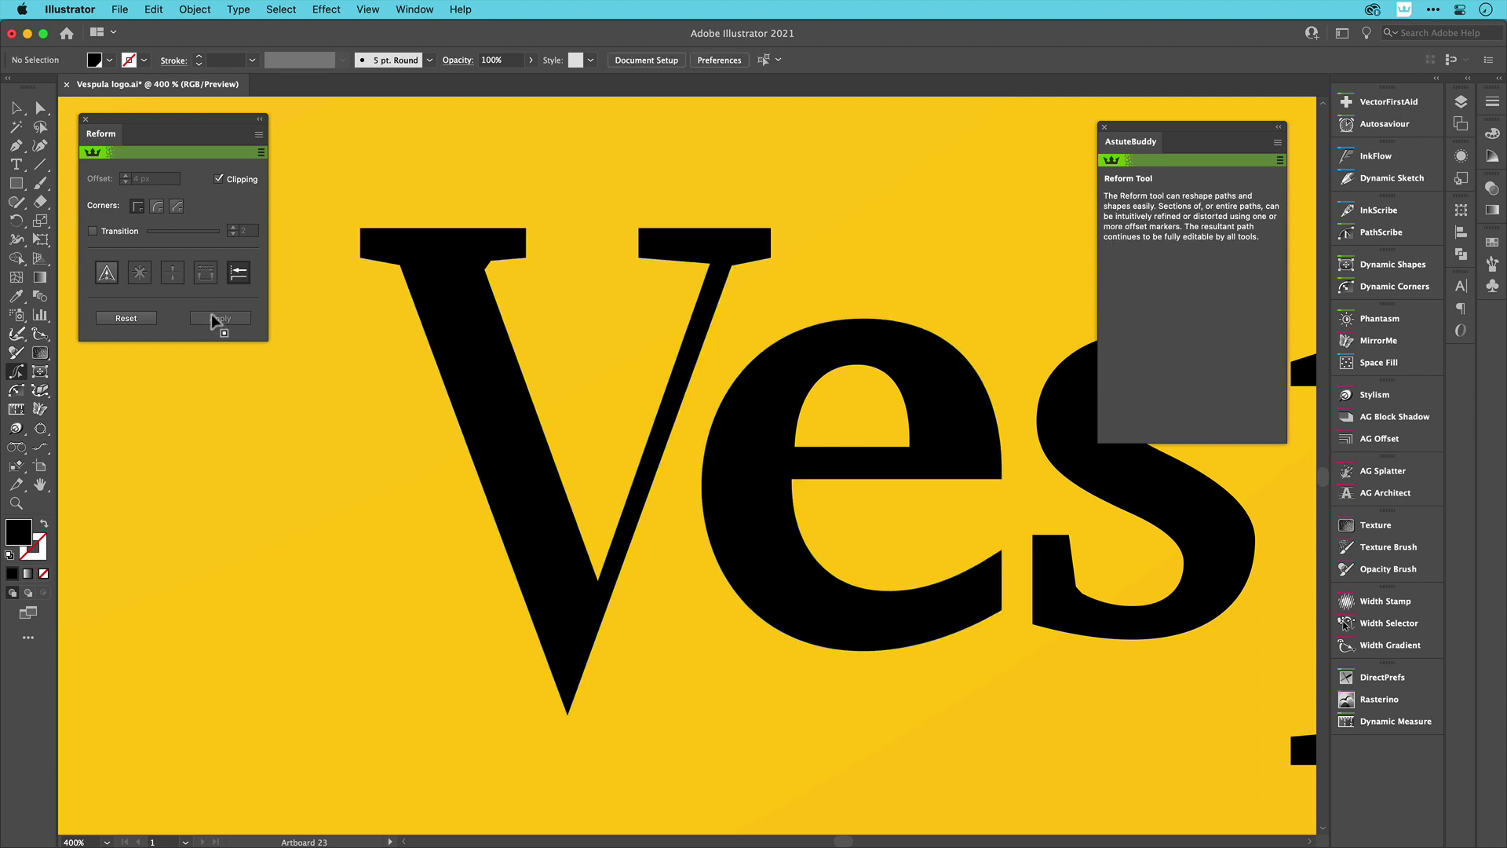
Open the saved Head view and select the path forming the wasp's head and antennae.
left_click(368, 9)
mouse_move(421, 833)
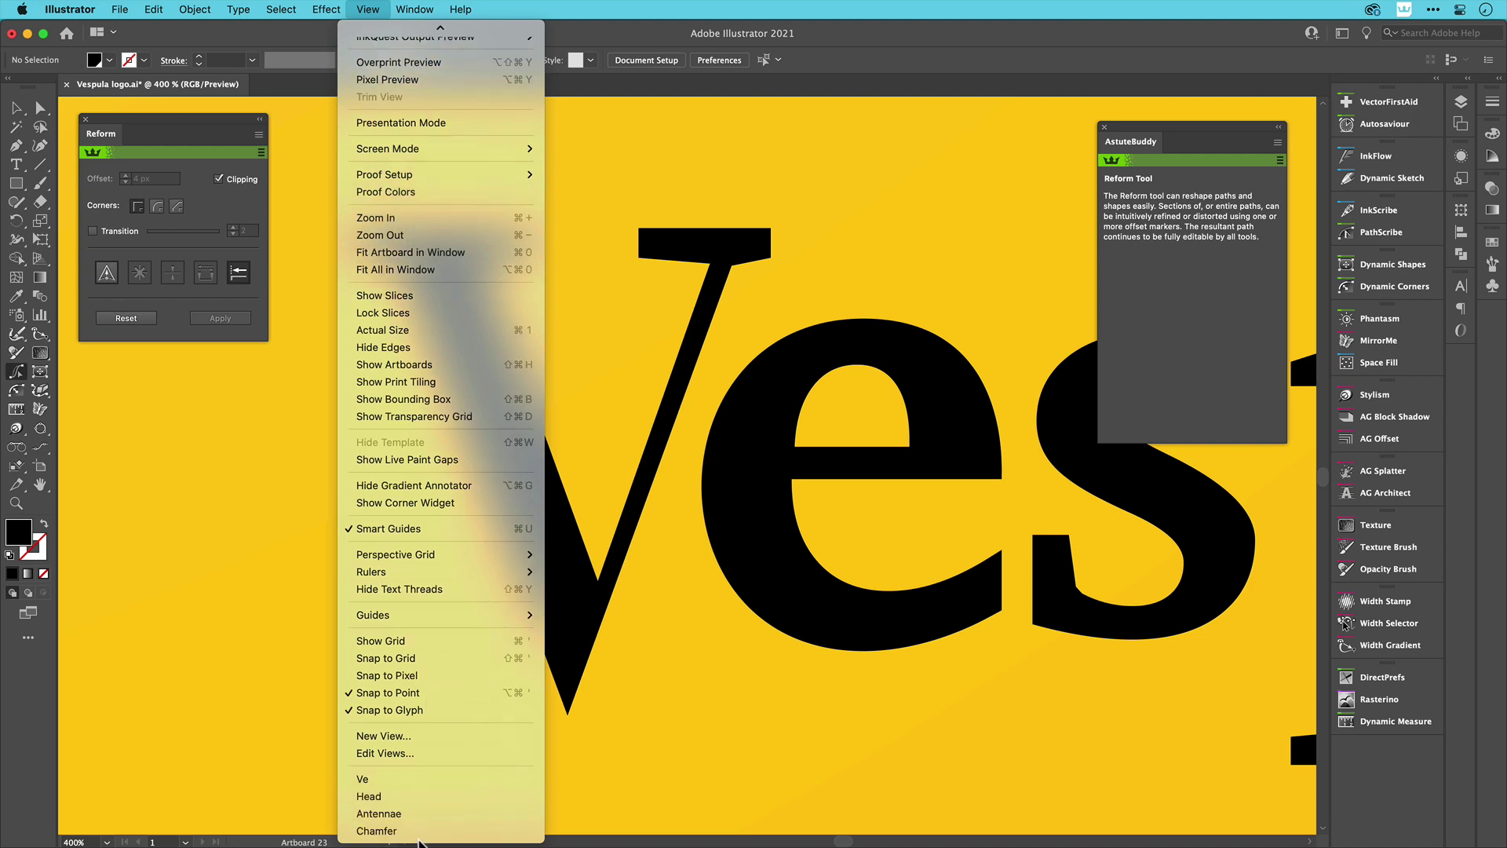
left_click(423, 797)
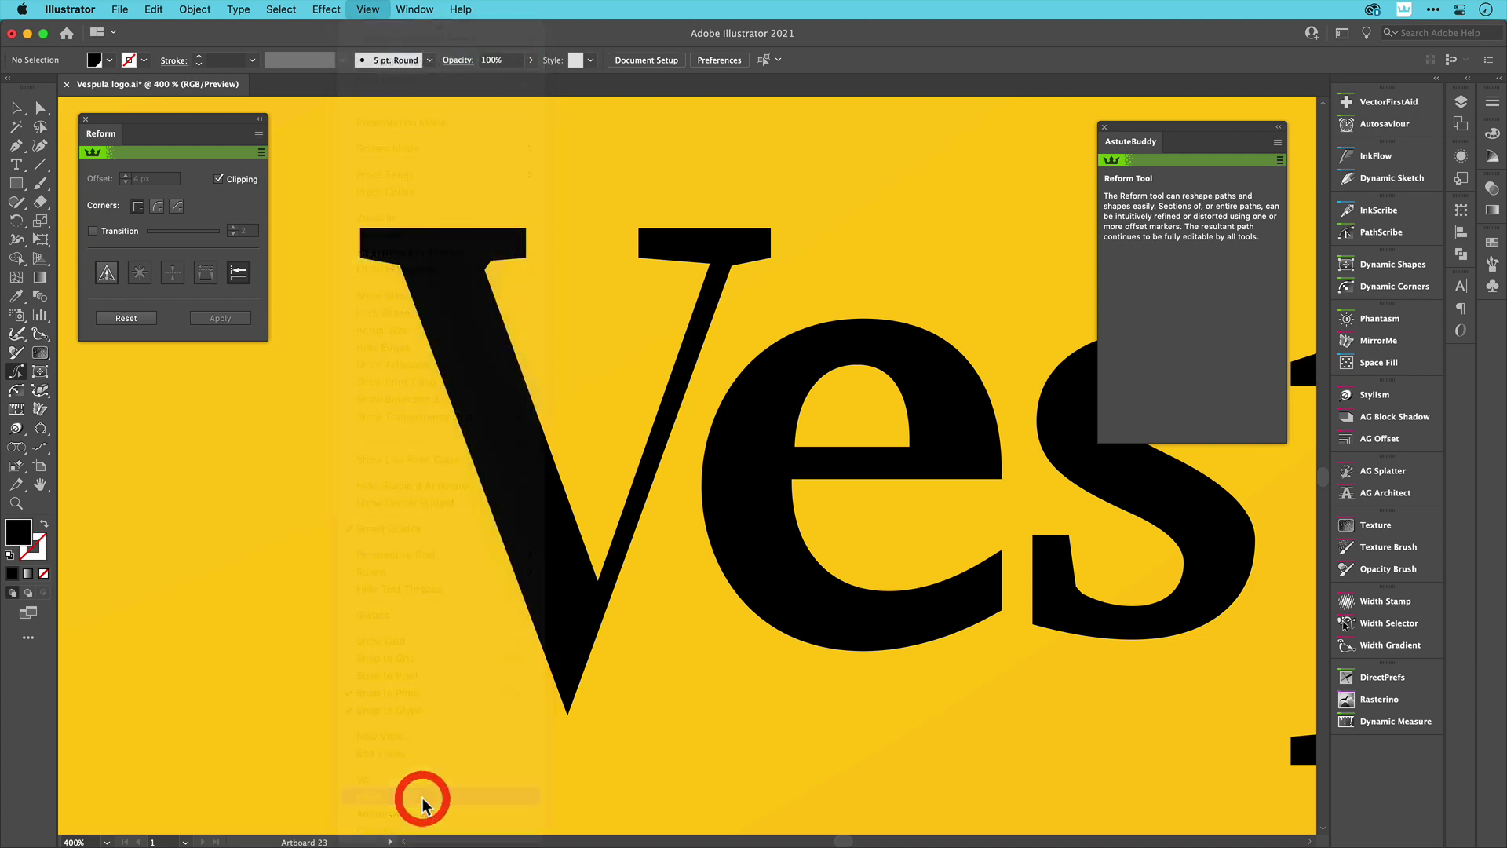
key("v")
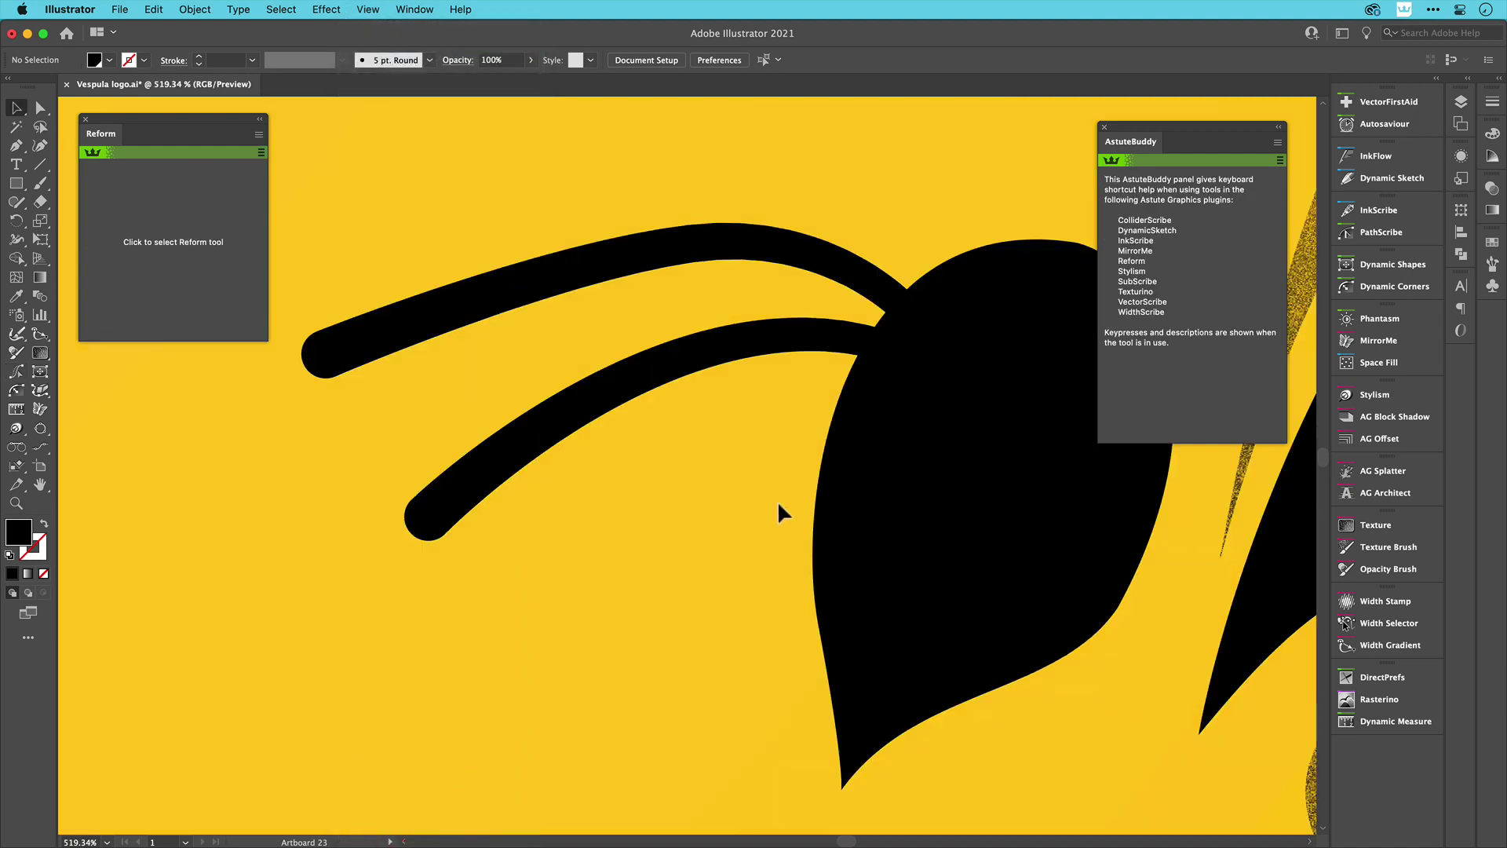
left_click(874, 480)
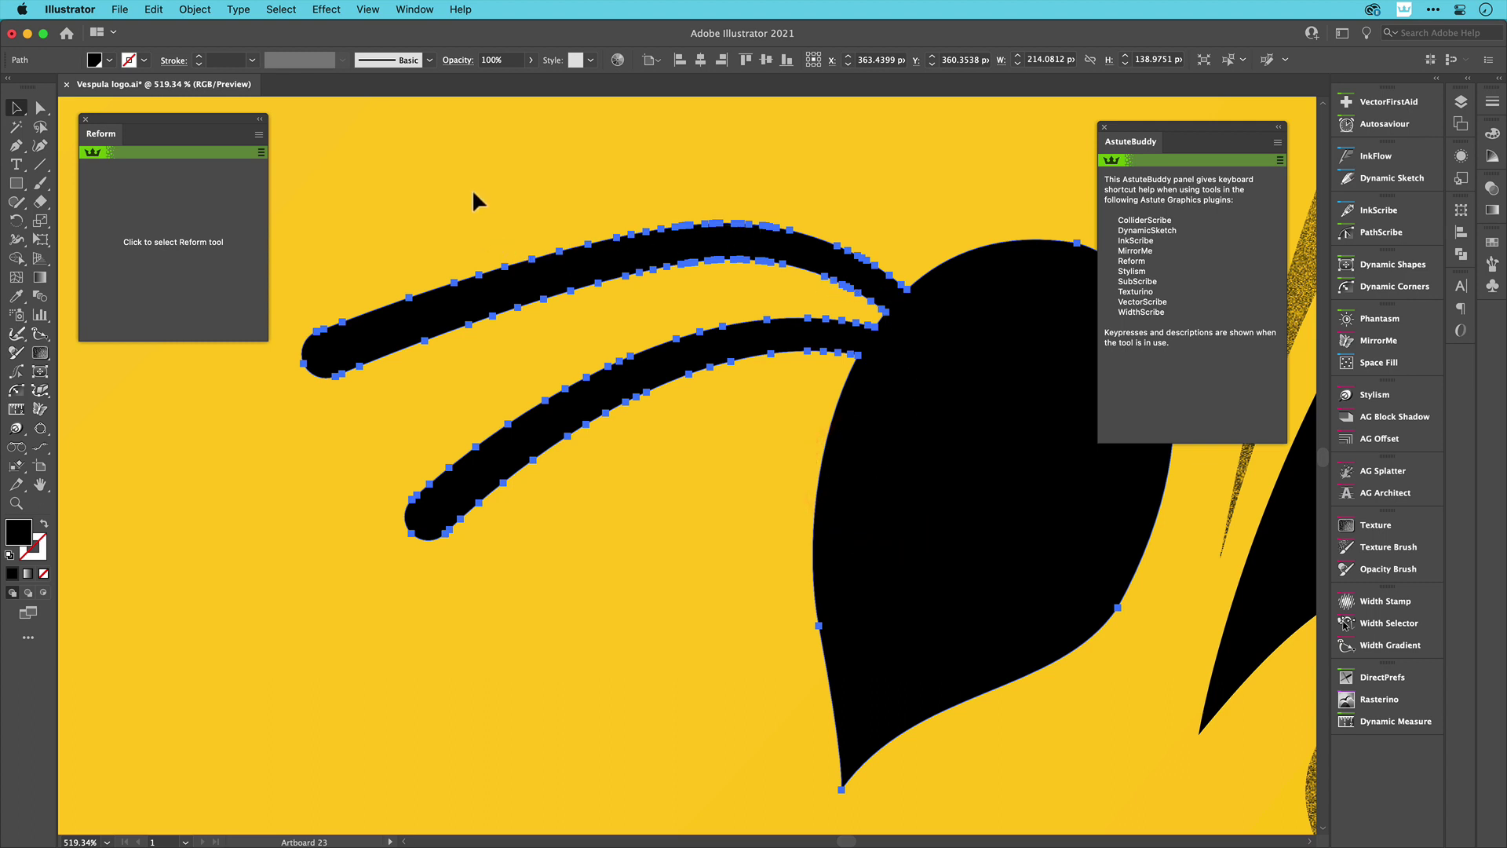
Examine the antennae's edges and anchor points in the saved Antennae view, deselected and selected, and return to the Head view.
left_click(367, 9)
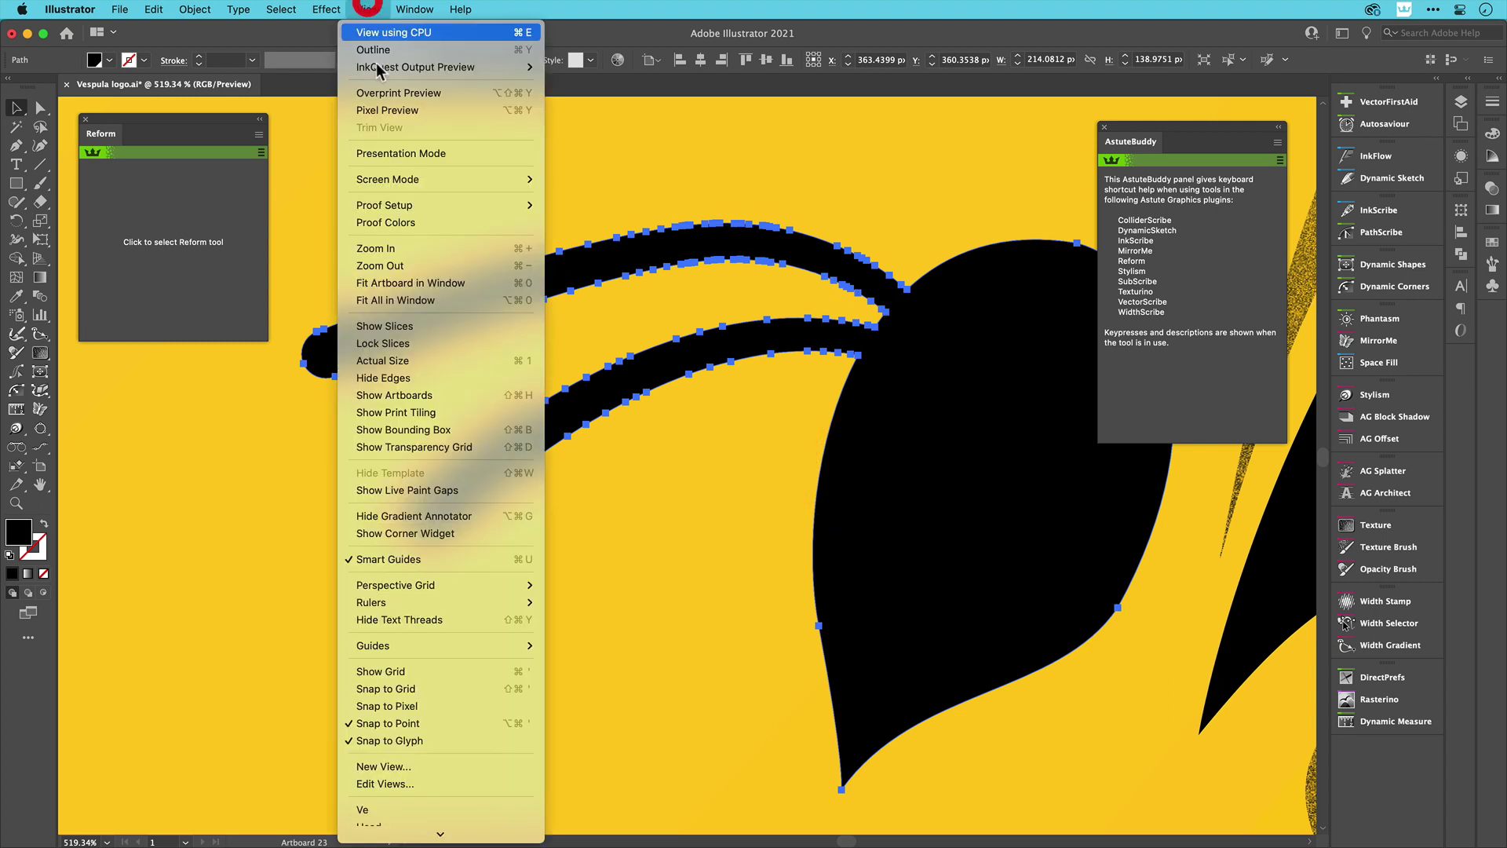
left_click(438, 811)
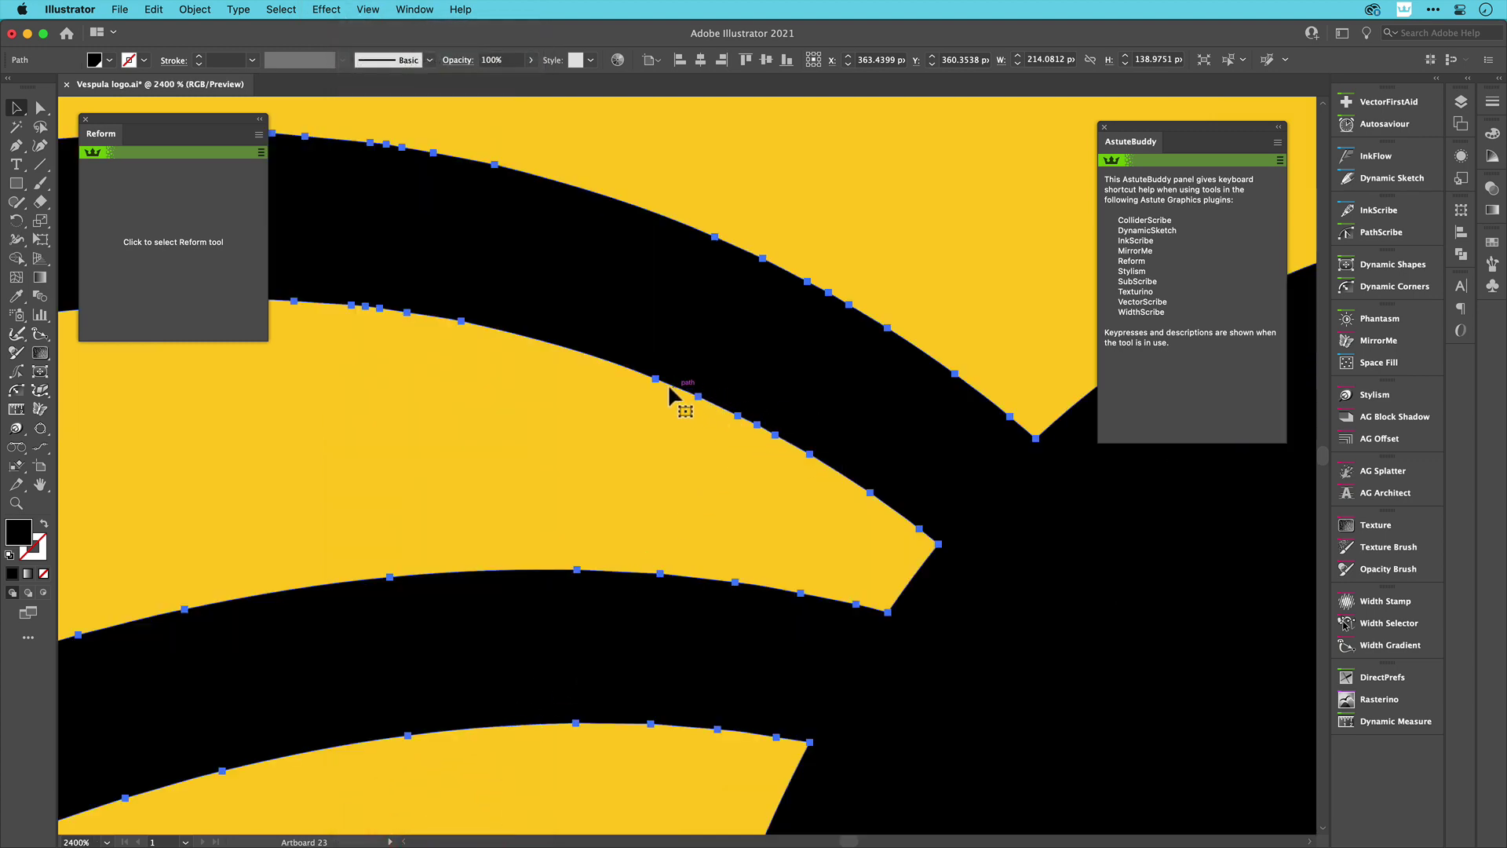
left_click(448, 384)
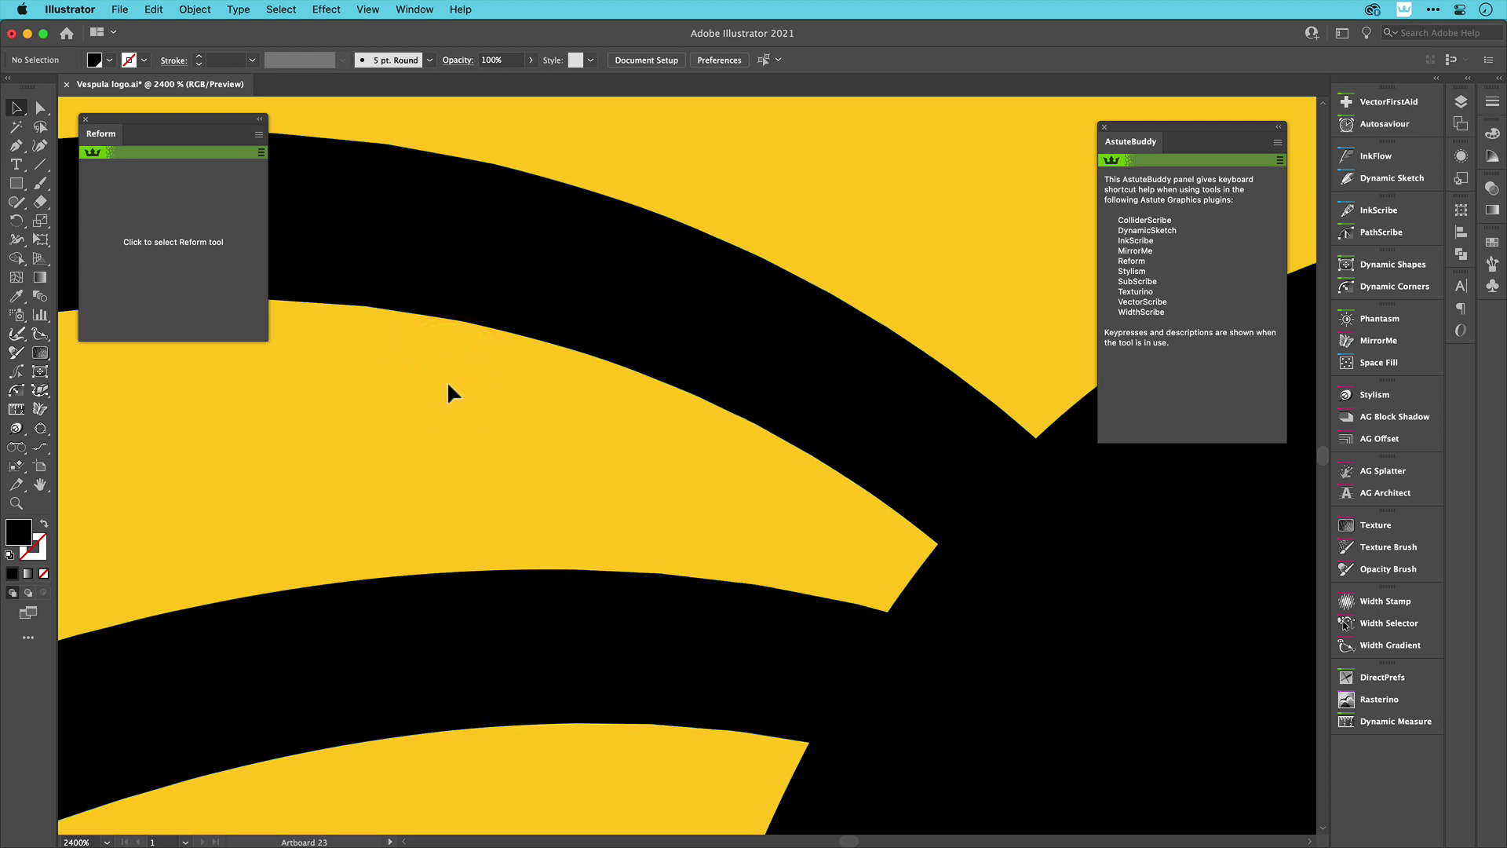
left_click(566, 333)
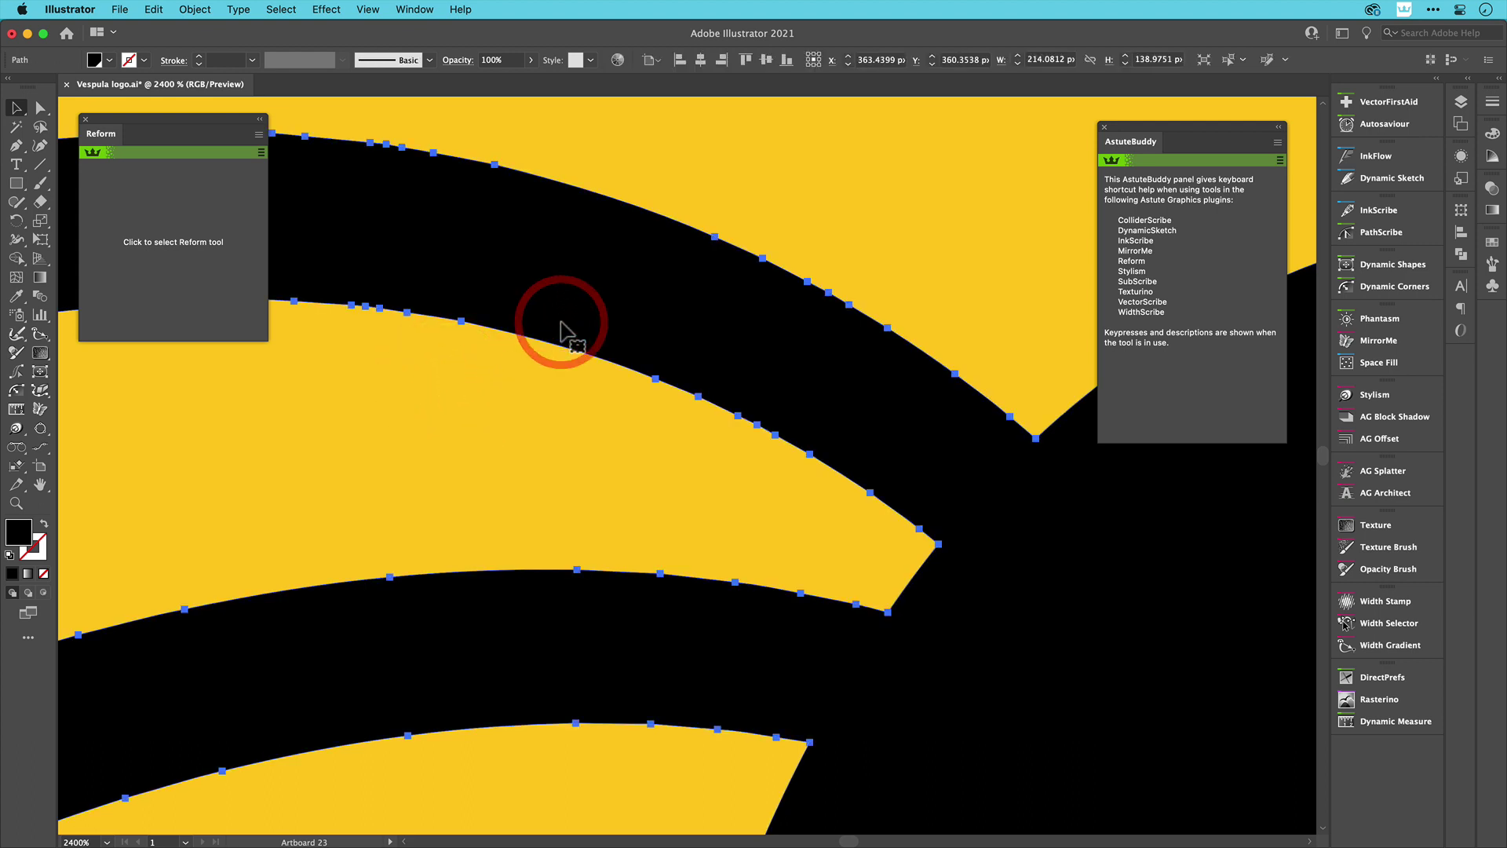
left_click(367, 9)
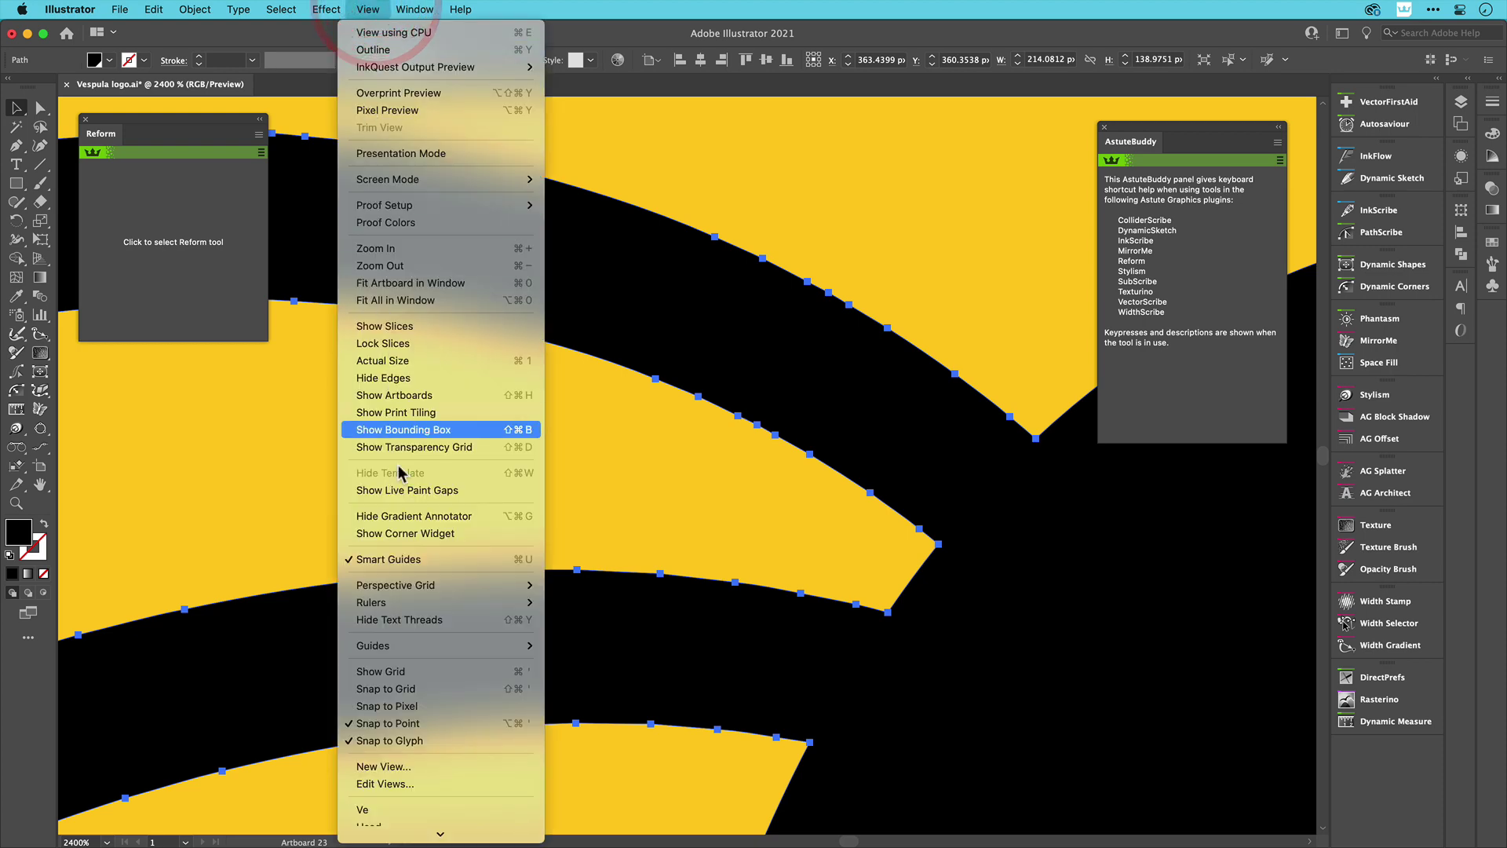
left_click(414, 814)
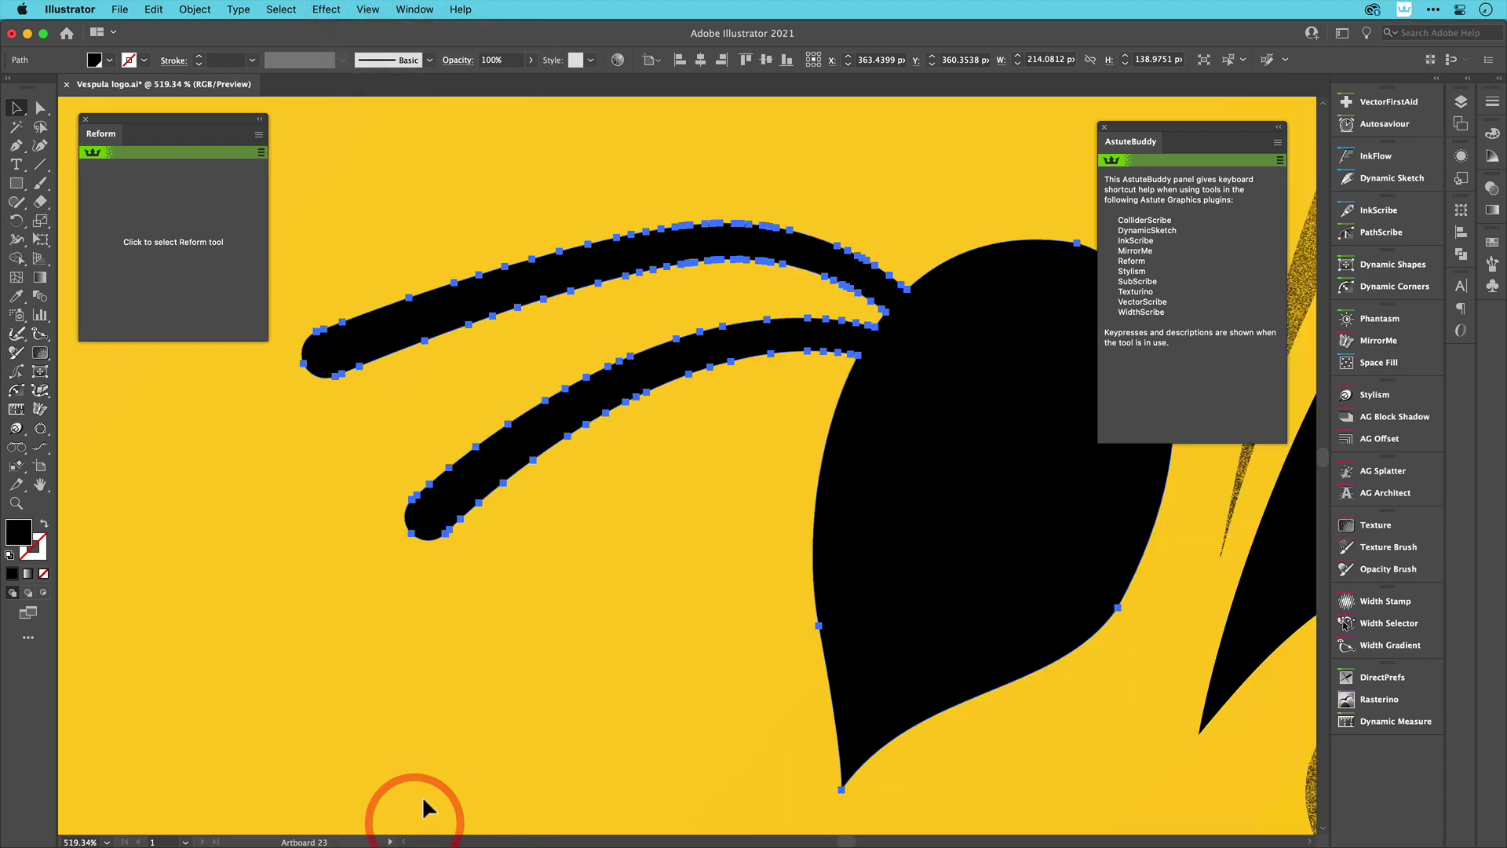
With the Reform tool, offset the lower antenna's entire outline inward by a constant 1.5 px and apply it.
left_click(212, 266)
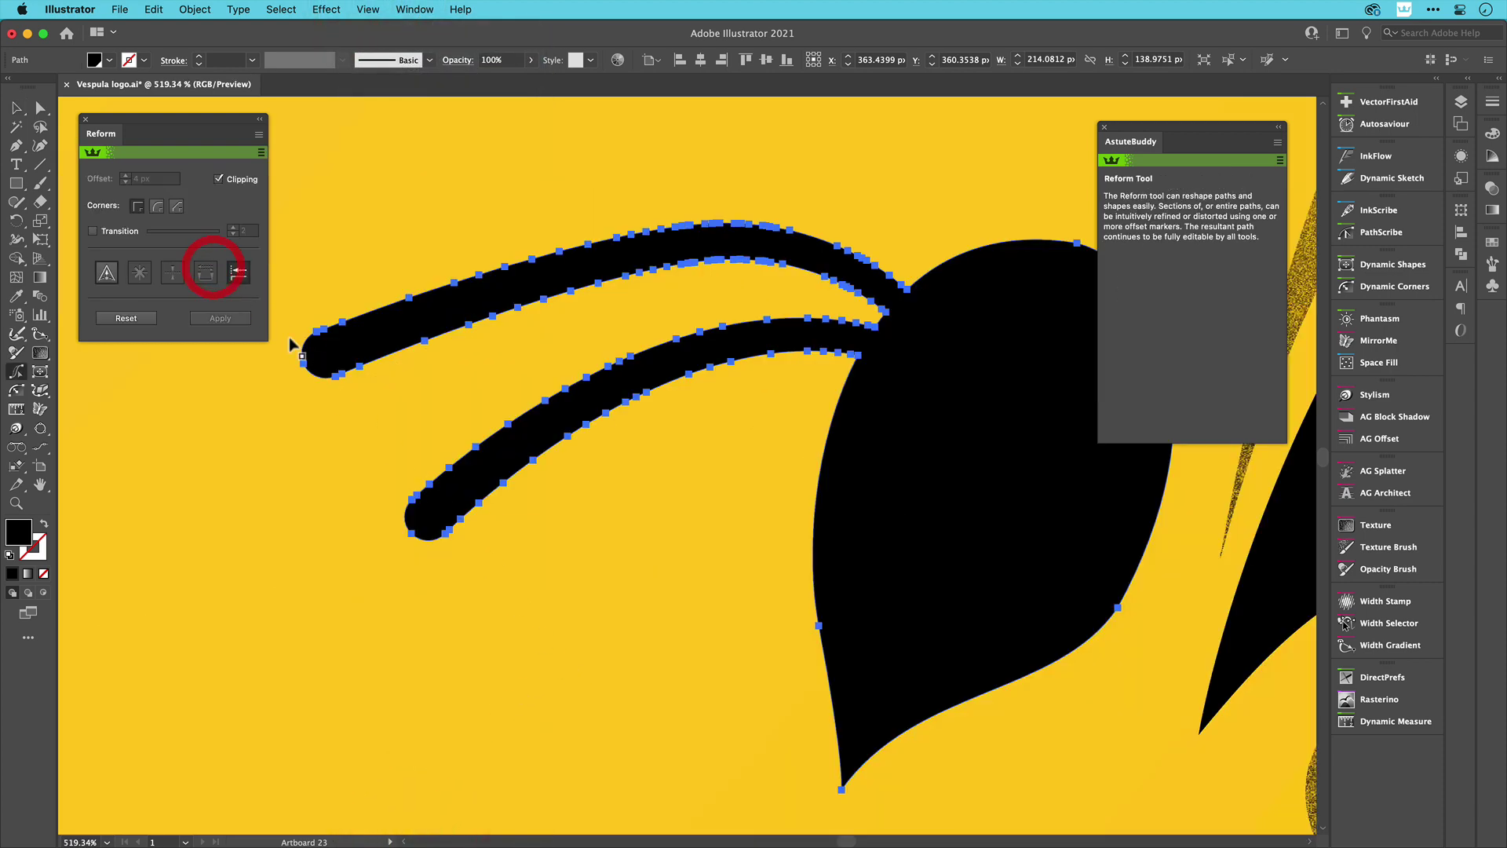
left_click(663, 381, "alt+shift")
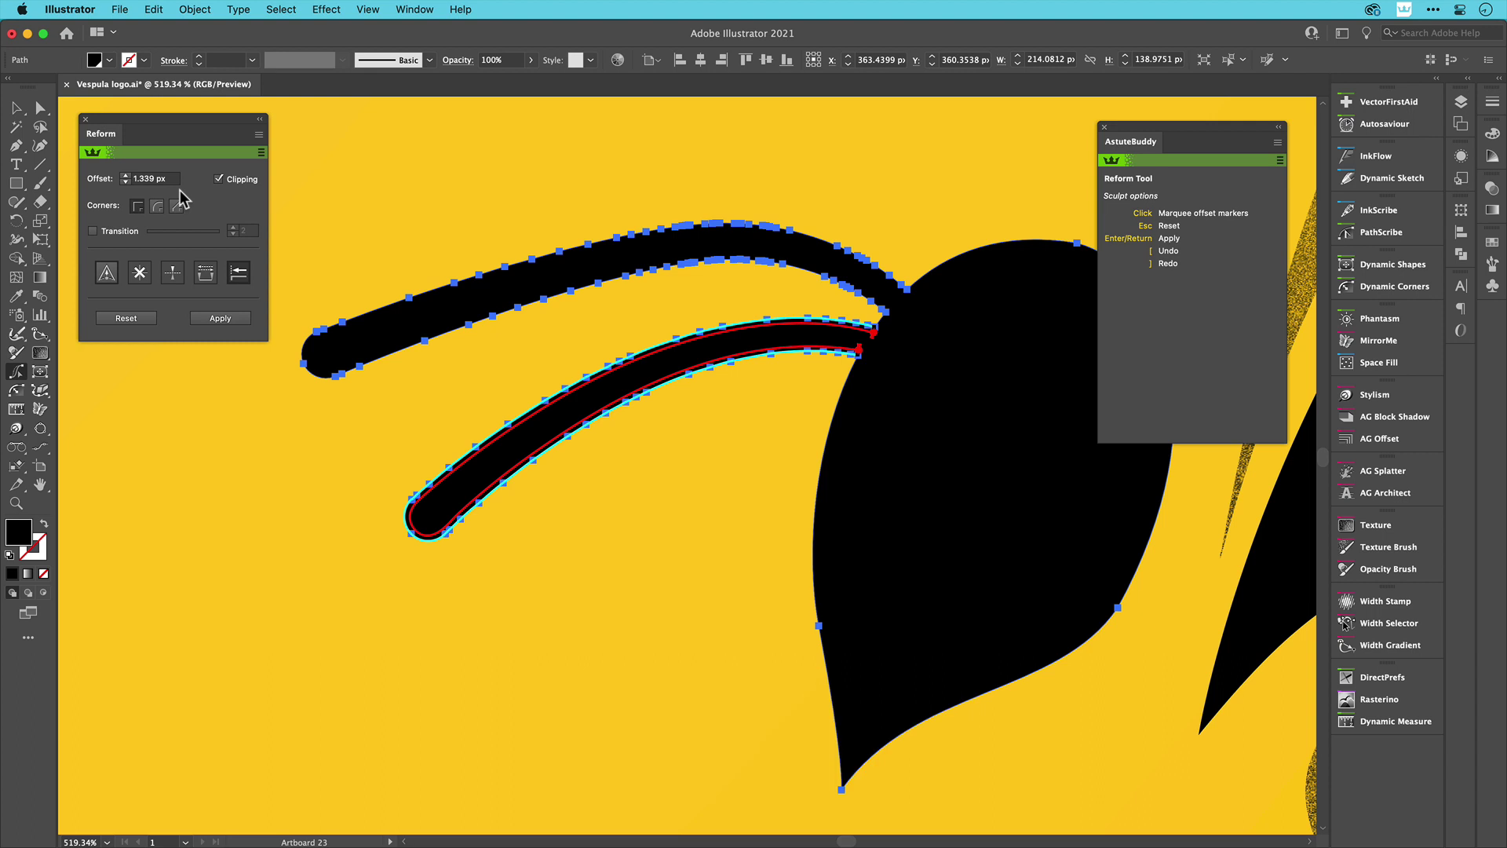
left_click(150, 178)
type("1.5")
key("Return")
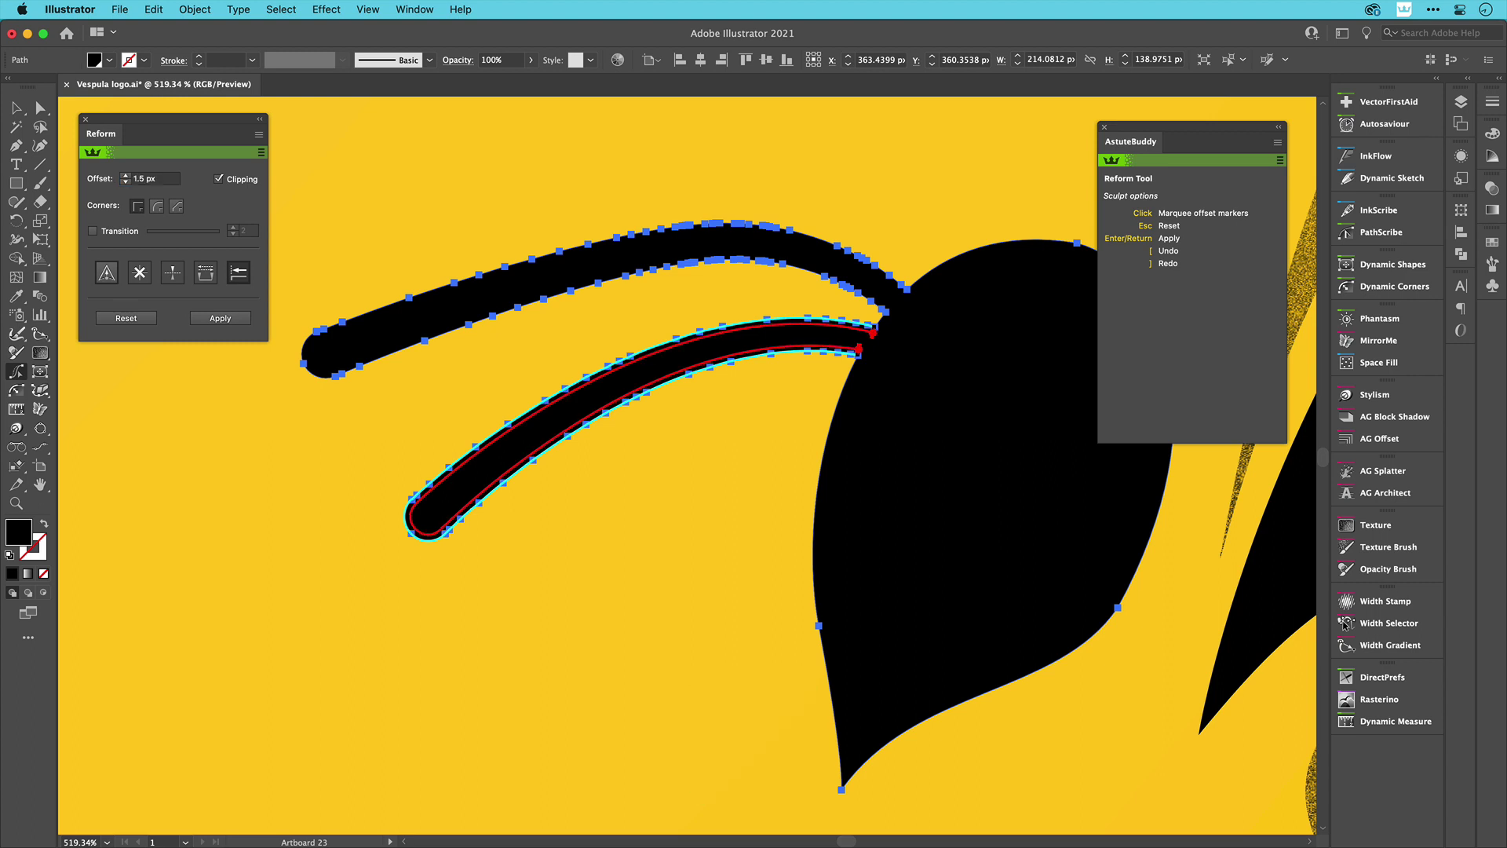
key("Return")
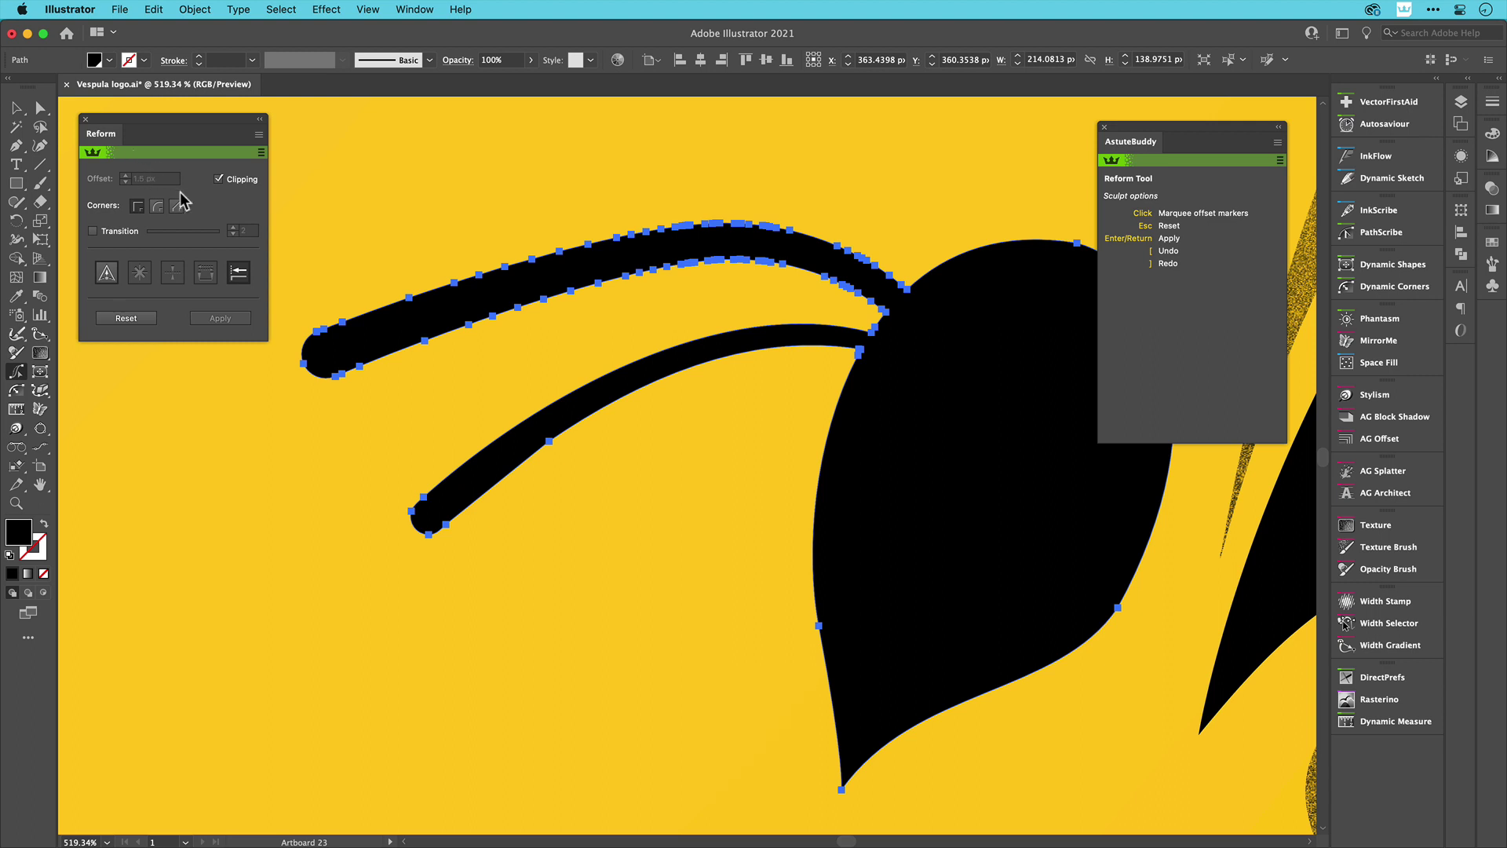
Thin the upper antenna with the same constant inward offset of 1.5 px along its whole outline and apply it.
left_click(573, 297, "alt+shift")
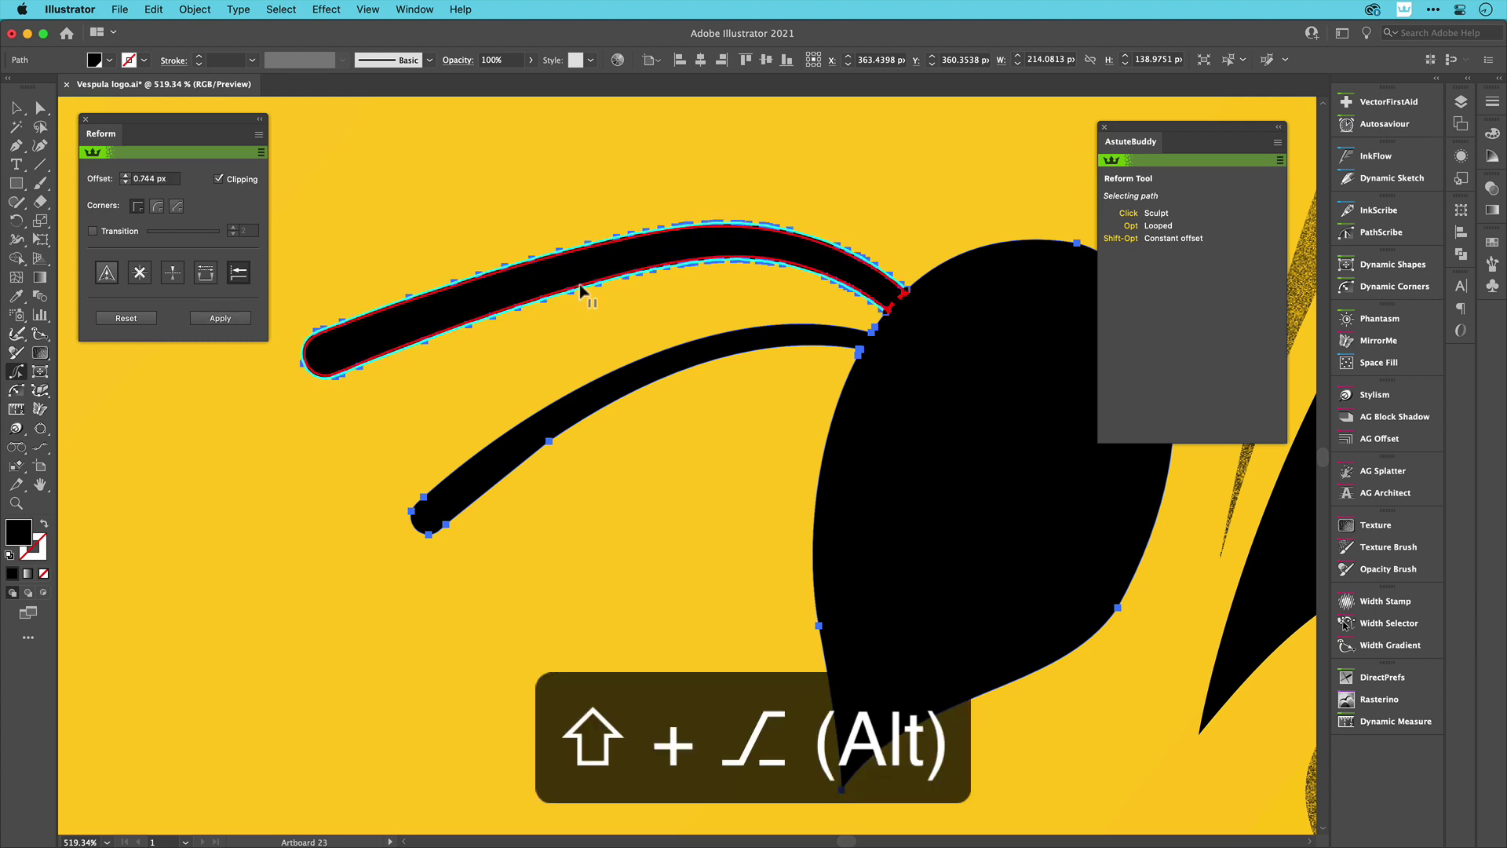
left_click(180, 182)
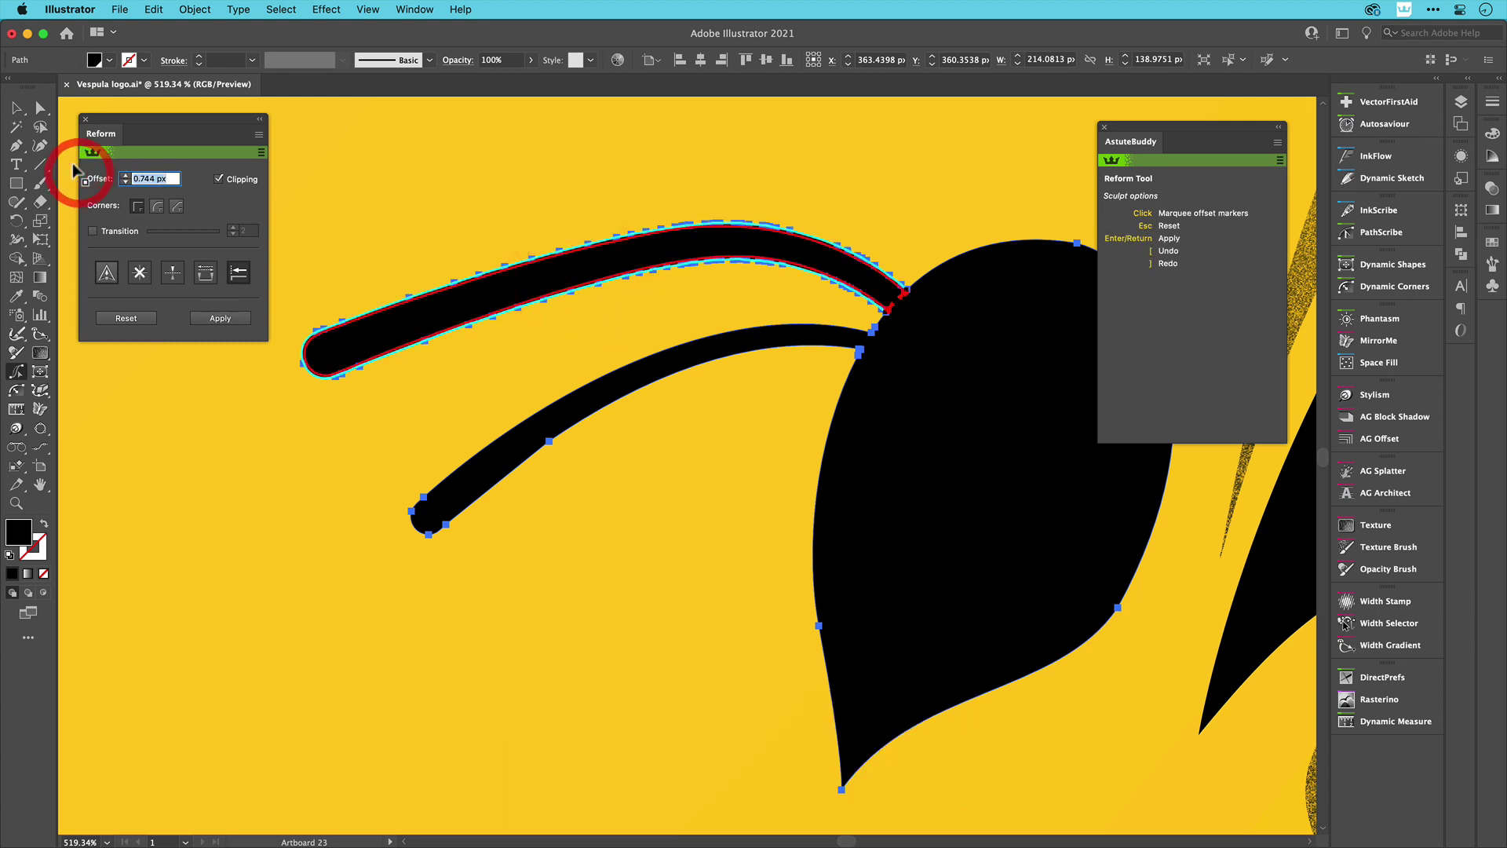
type("1.5")
key("Return")
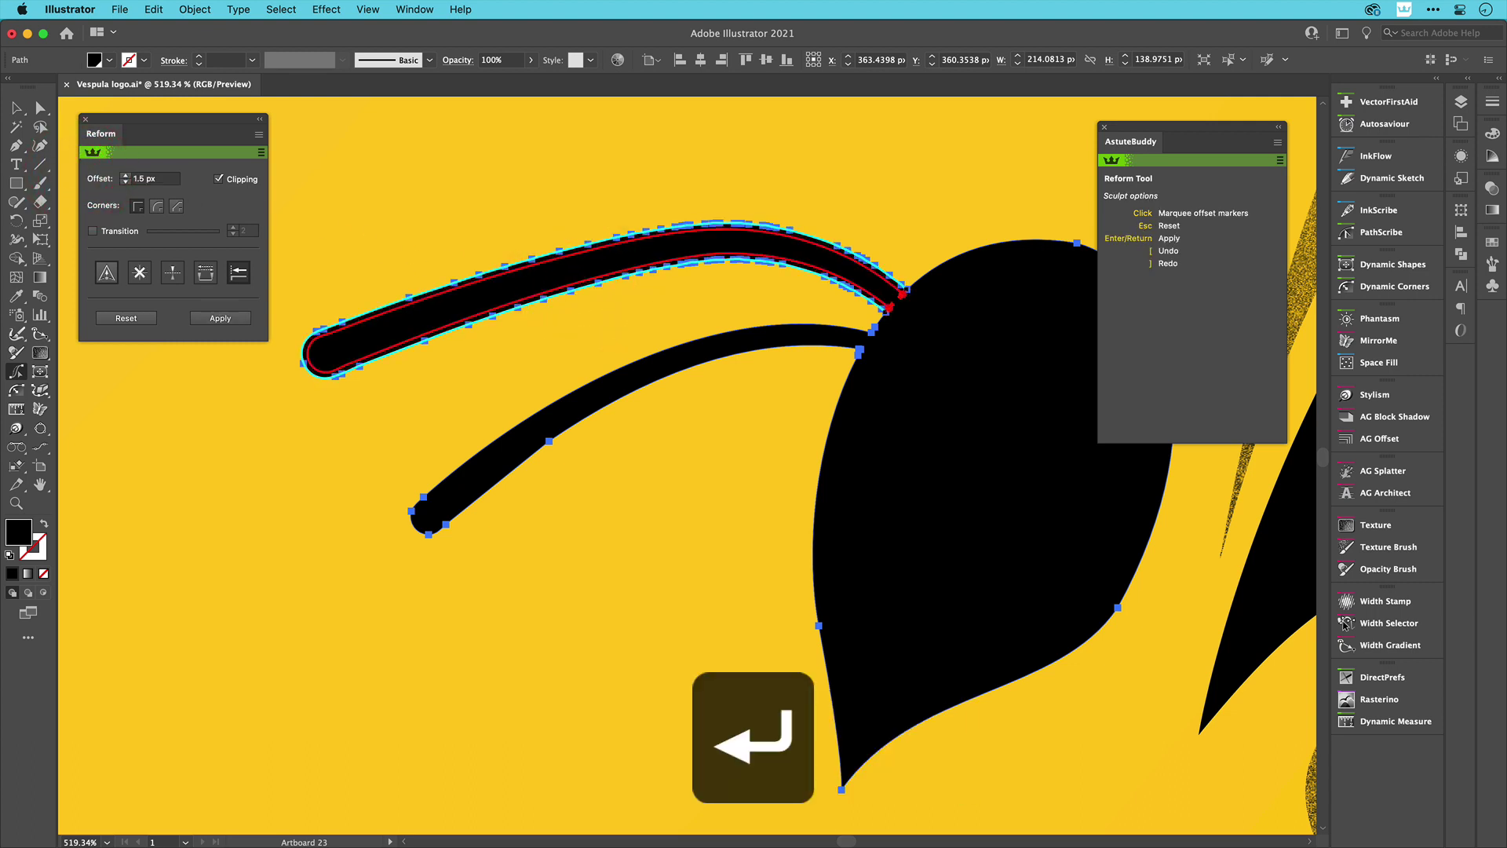
key("Return")
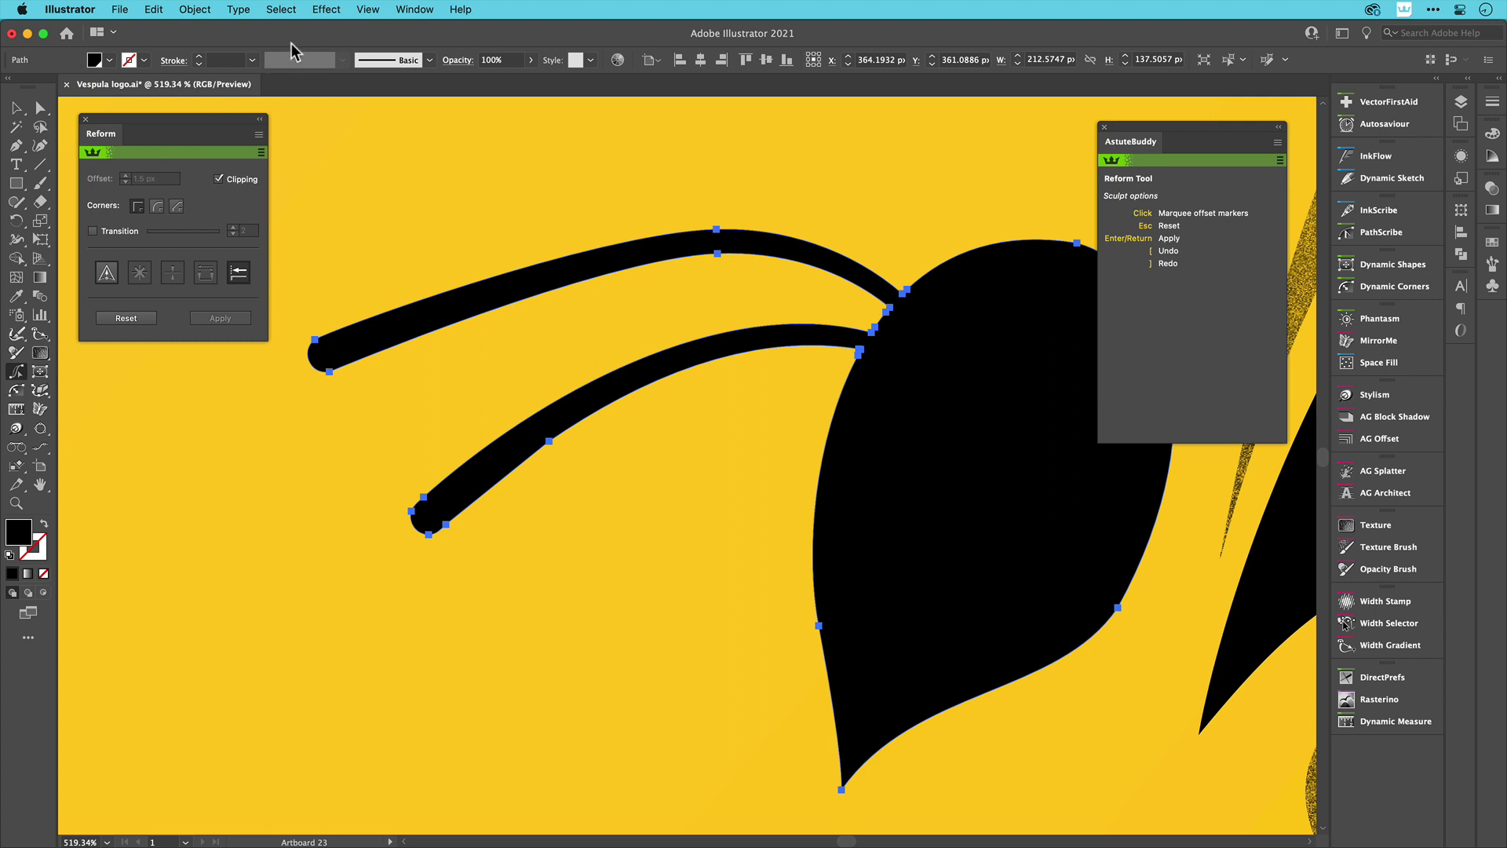
Open the saved Antennae view and deselect the artwork to examine the thinned antennae's edges near the head.
left_click(365, 9)
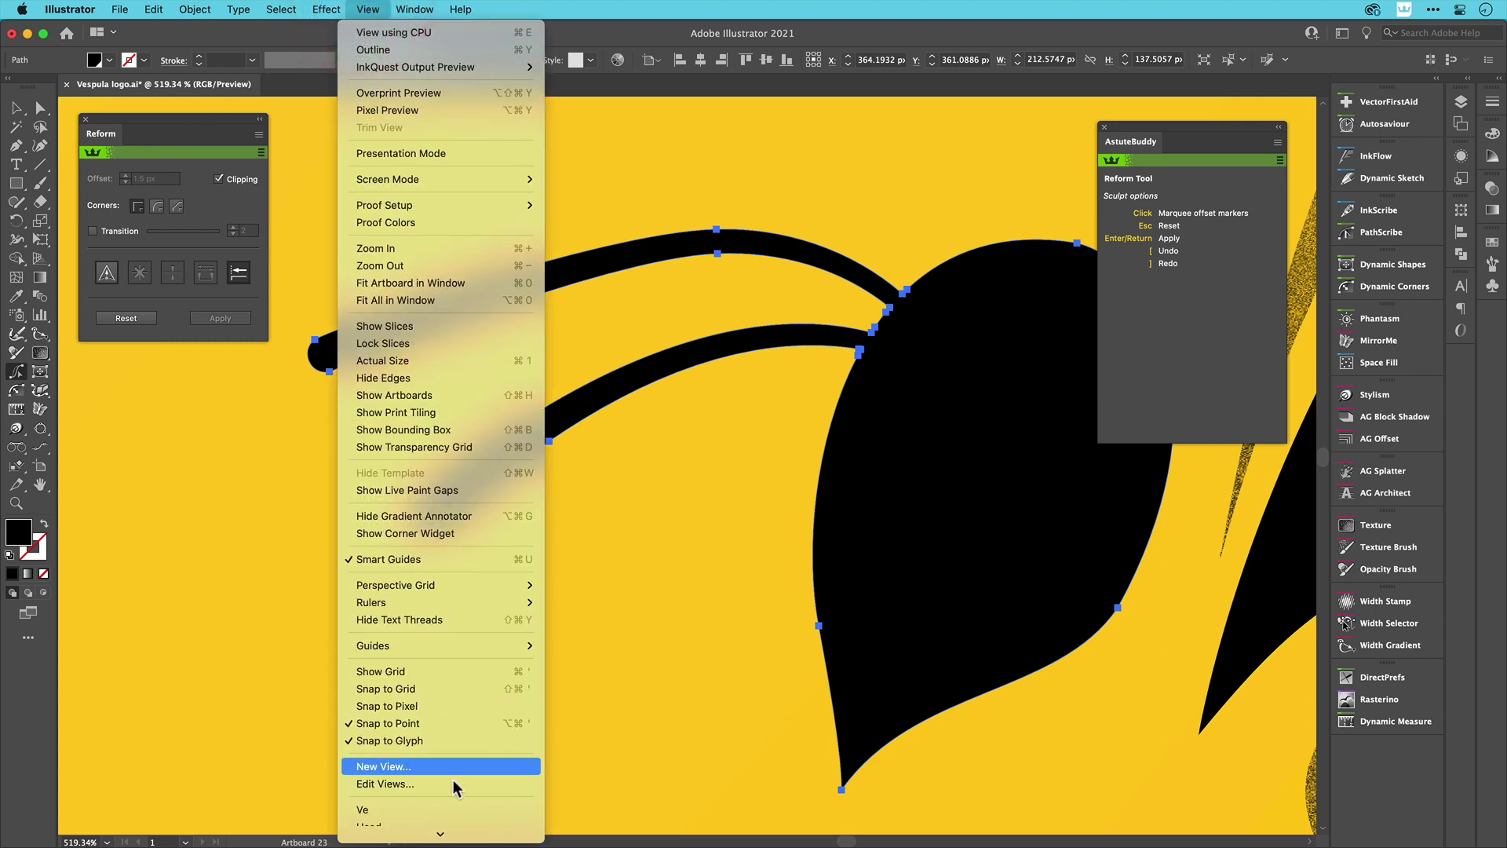
left_click(451, 816)
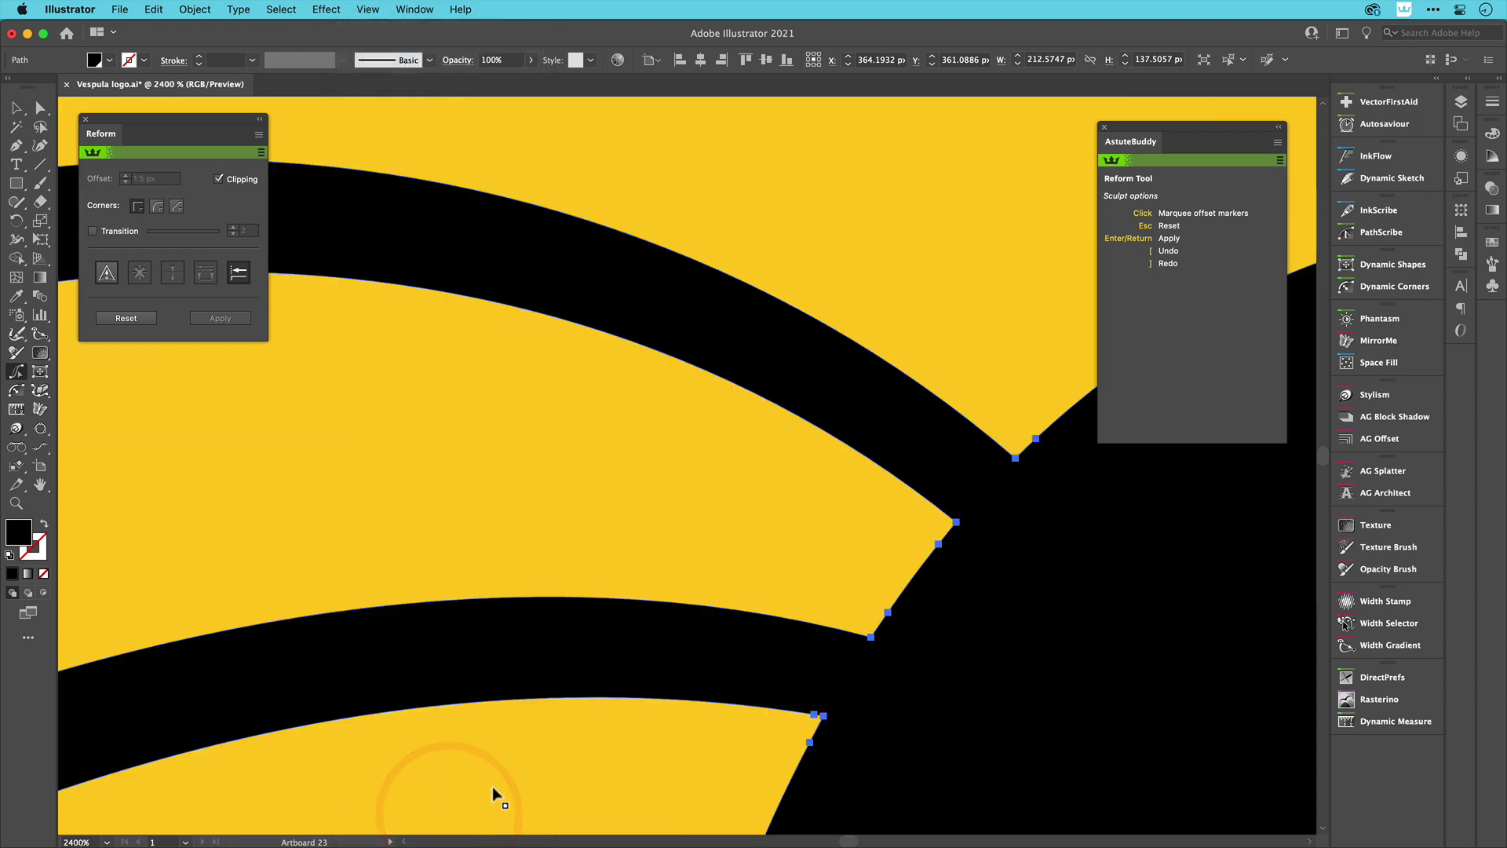
key("v")
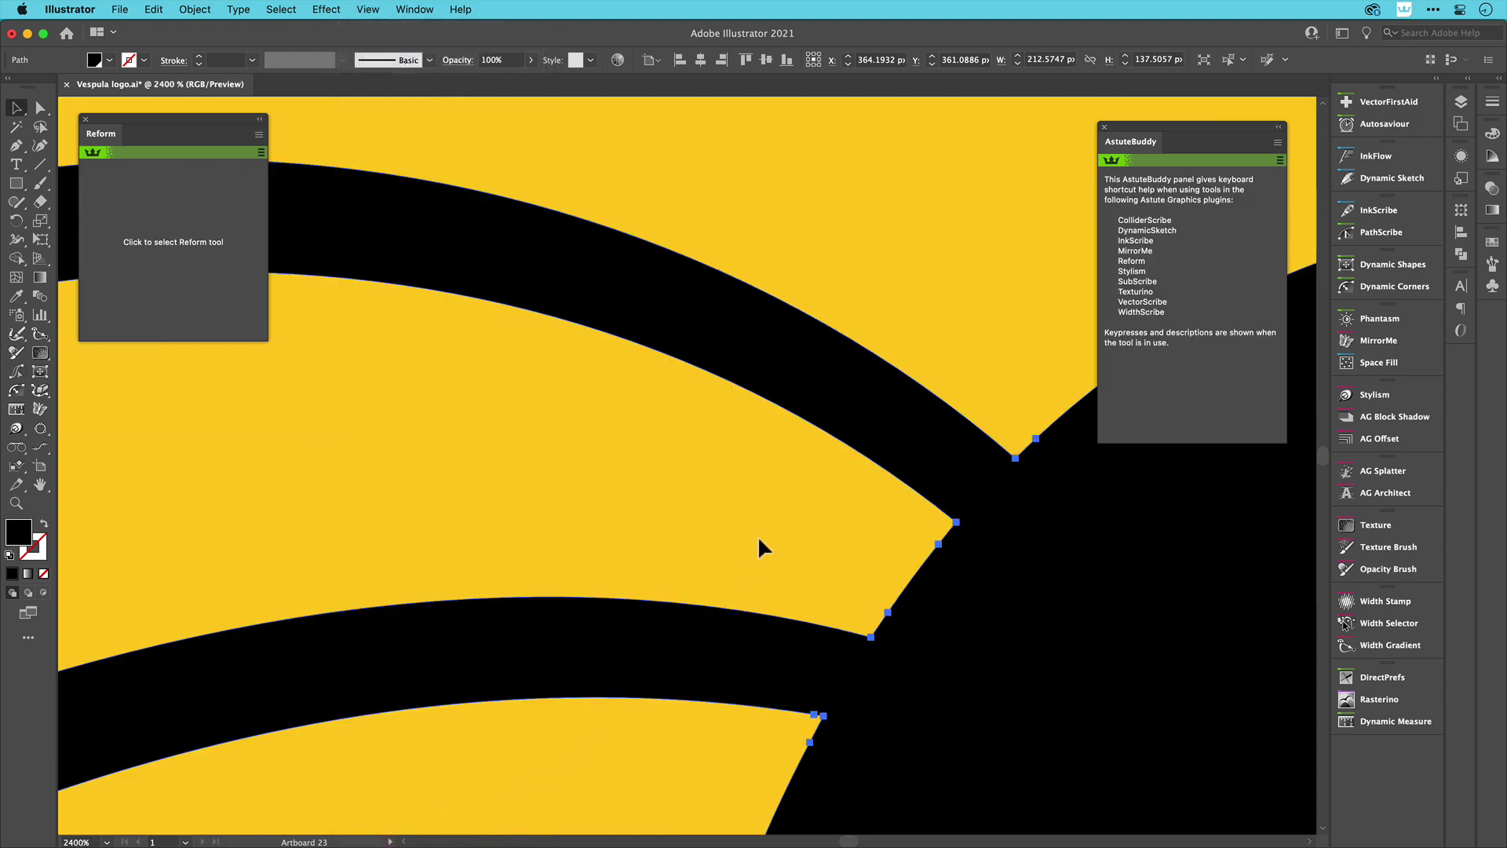
left_click(759, 540)
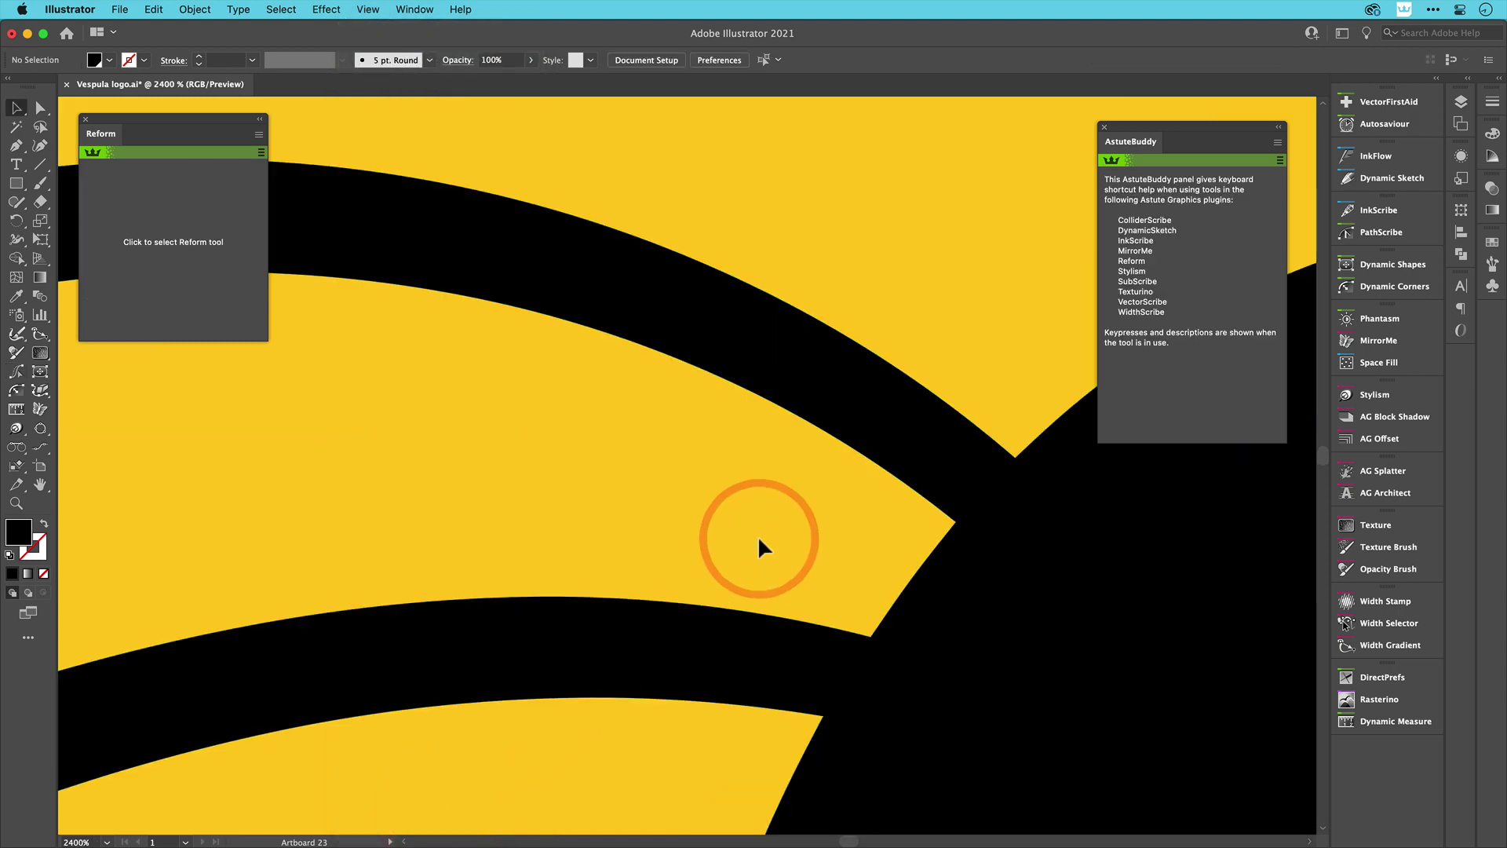